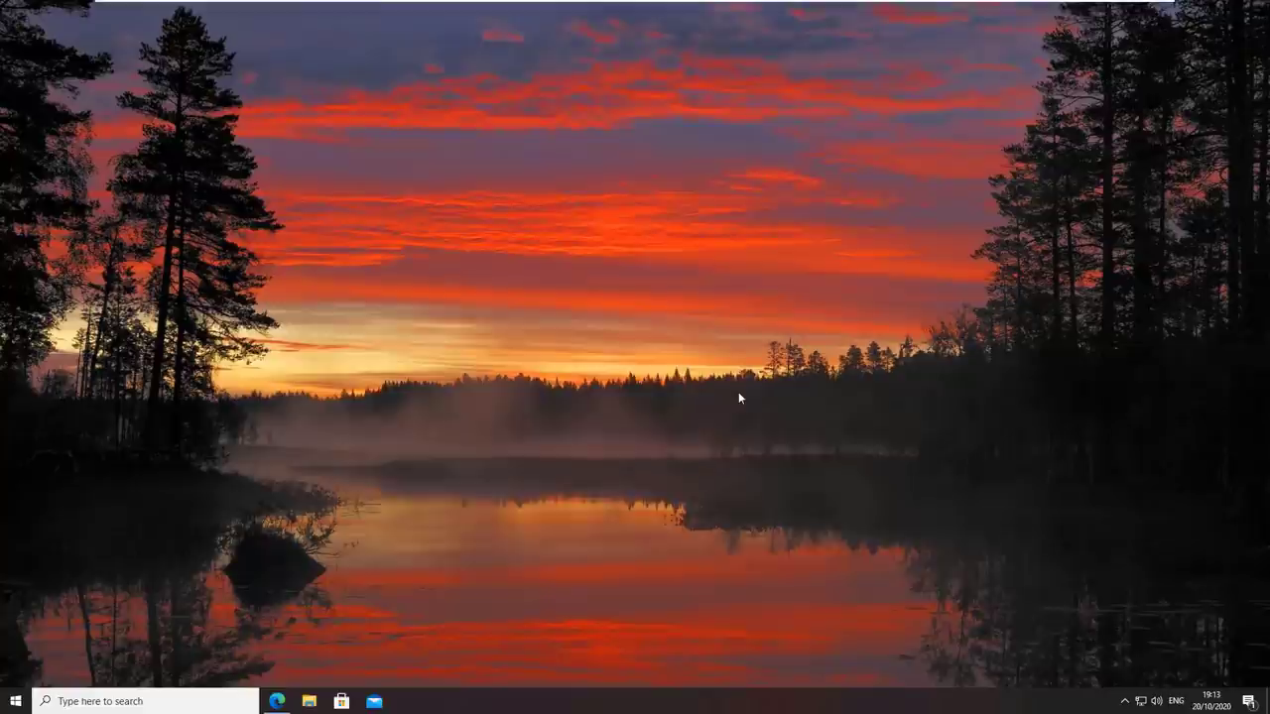
# - Launch Task Manager from the taskbar and enlarge it to show the Disk and Power usage columns
pyautogui.rightClick(580, 701)
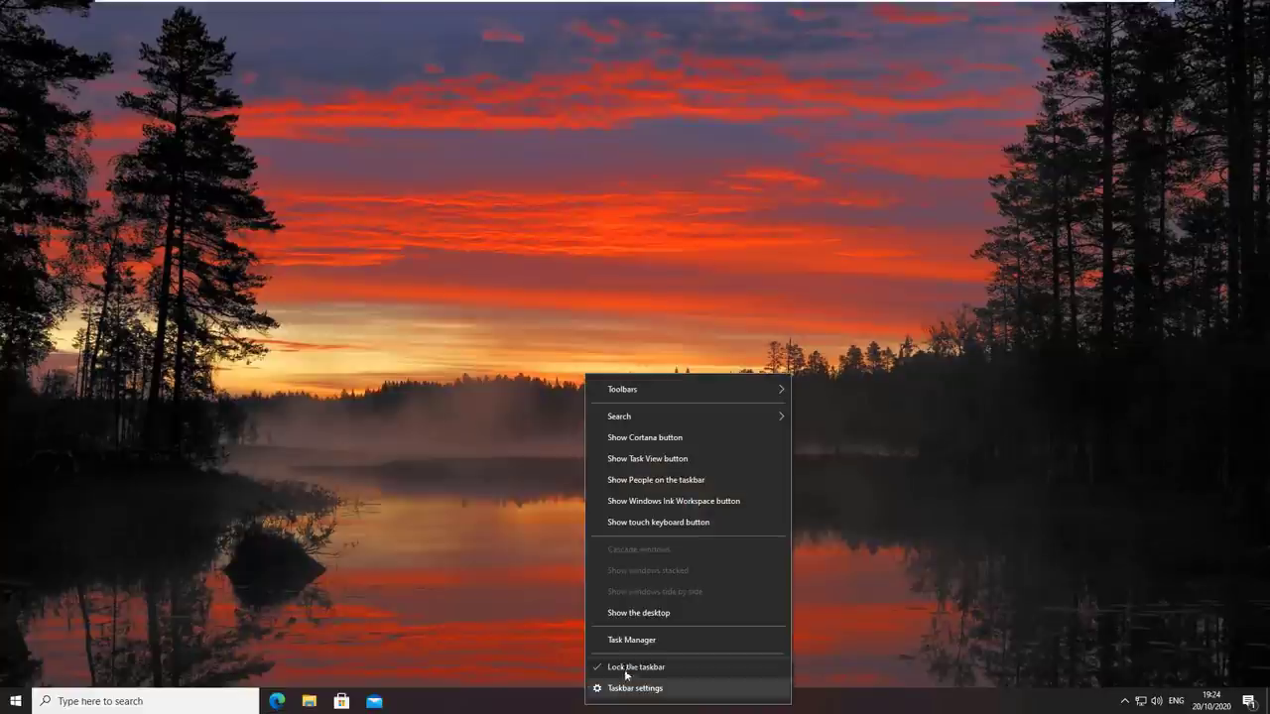
pyautogui.click(631, 643)
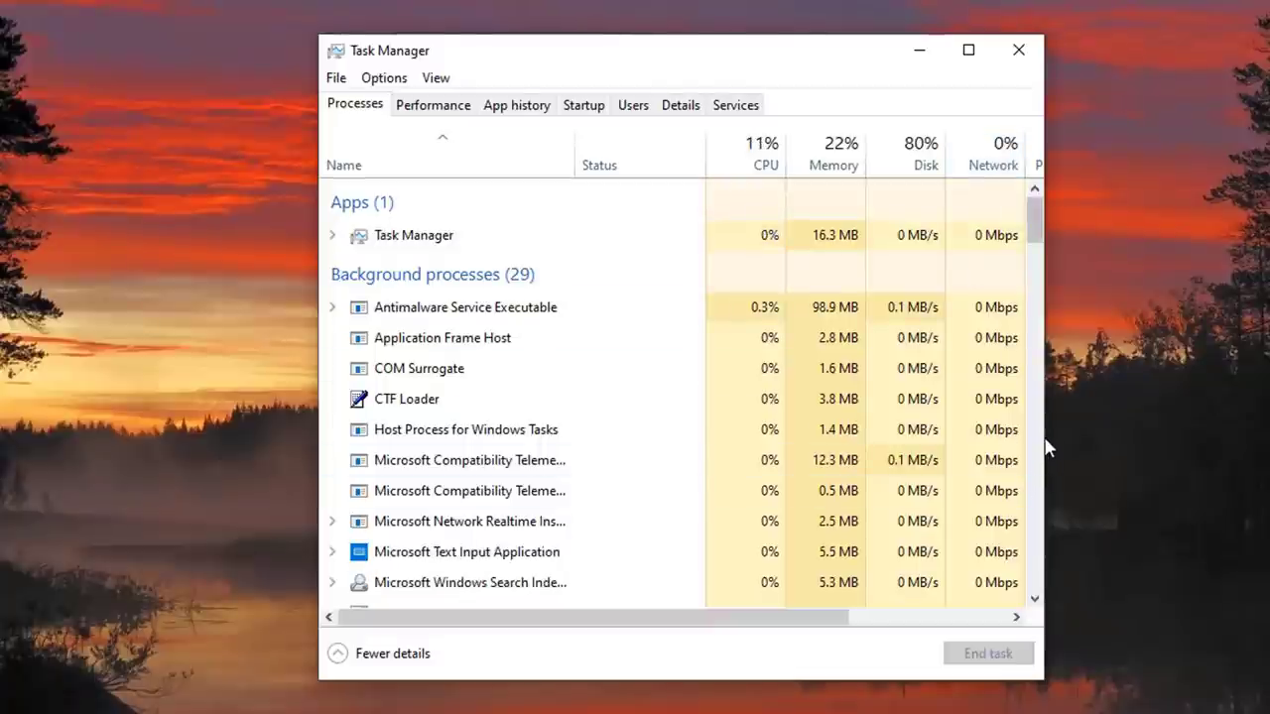
pyautogui.moveTo(1043, 446); pyautogui.dragTo(1268, 436)
pyautogui.moveTo(991, 70); pyautogui.dragTo(767, 76)
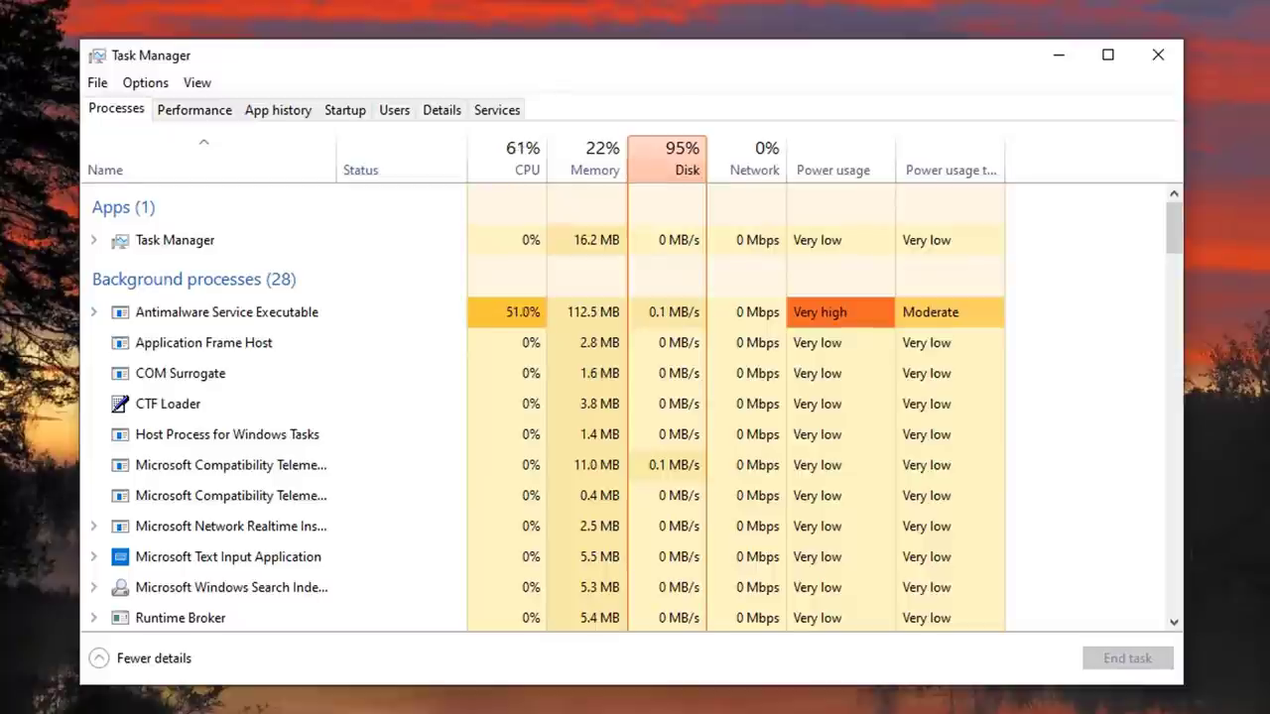
pyautogui.moveTo(1181, 686); pyautogui.dragTo(1236, 713)
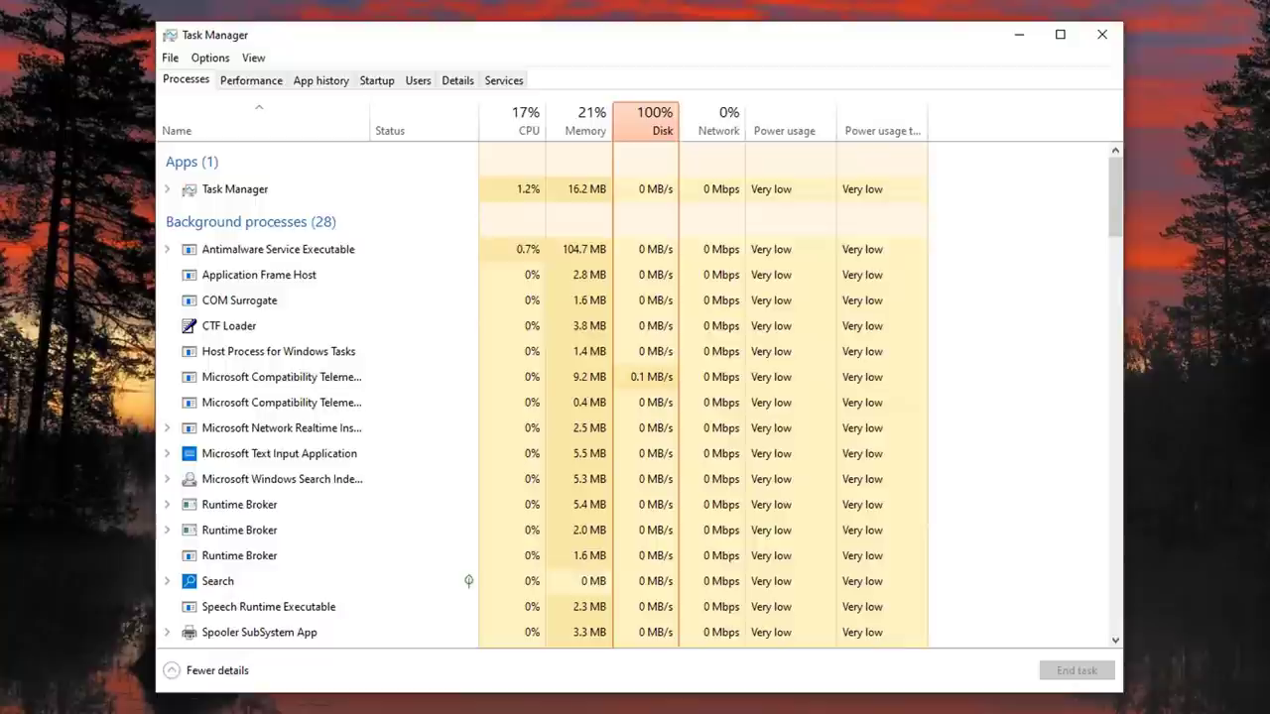
# - Scroll through the process list, then switch to the Performance tab to check Disk 0 (C:) activity
pyautogui.scroll(-3, 318, 417)
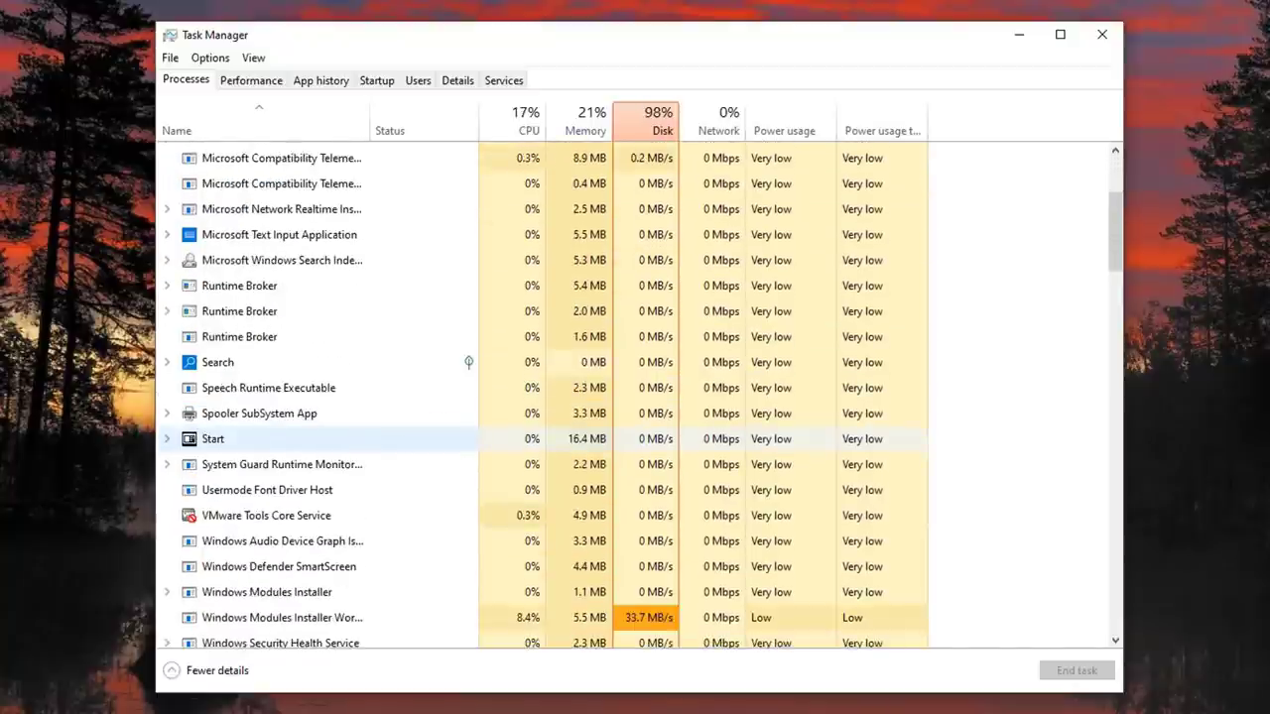
pyautogui.scroll(-1, 318, 441)
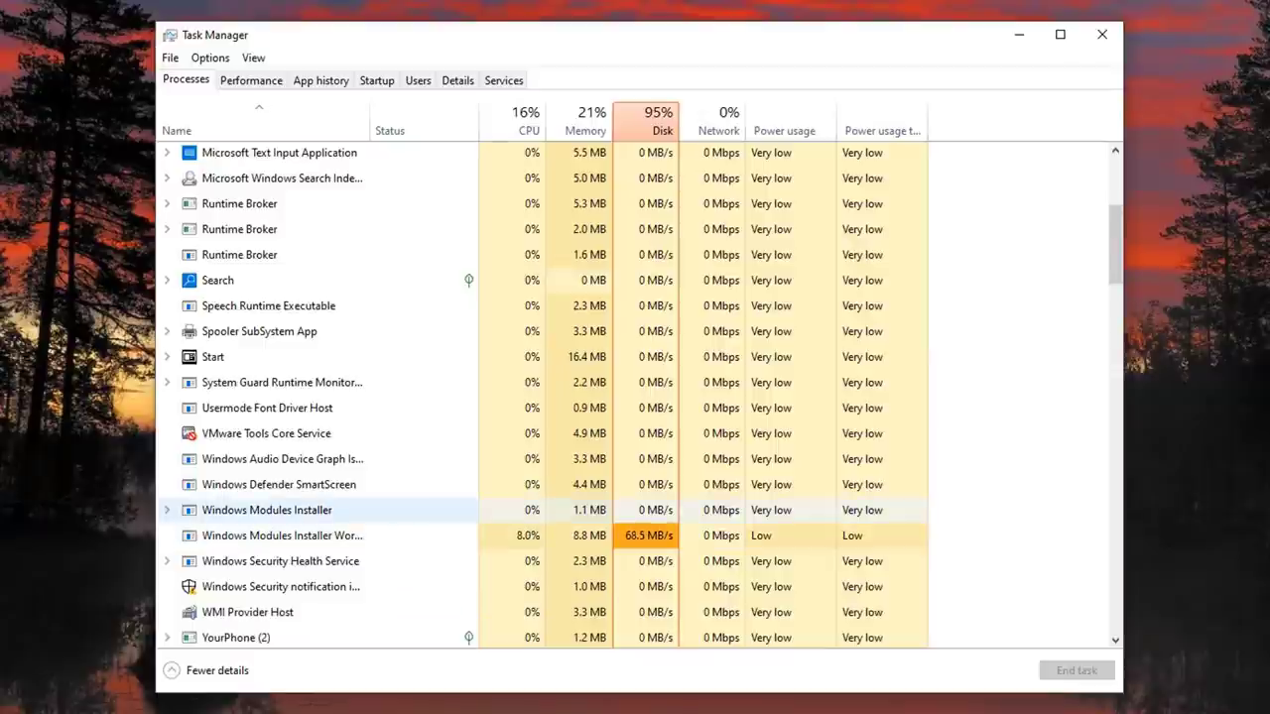
pyautogui.scroll(4, 317, 510)
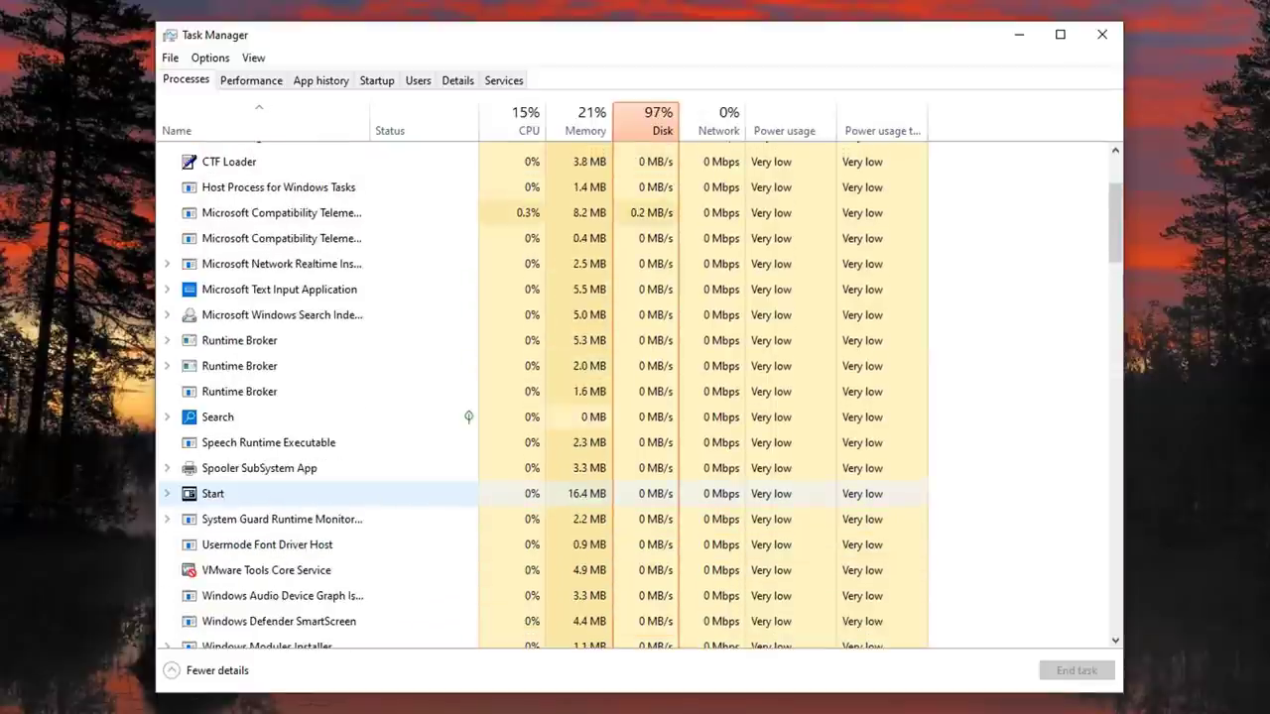
pyautogui.scroll(1, 317, 465)
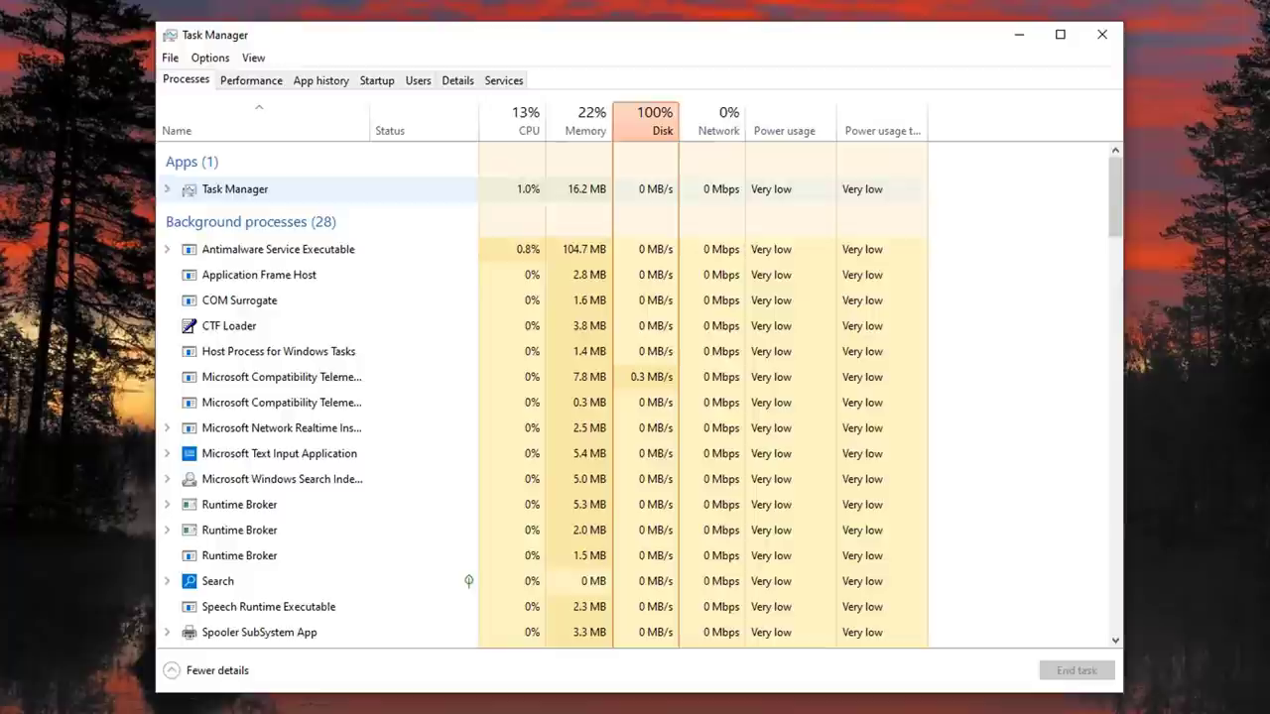
pyautogui.click(251, 80)
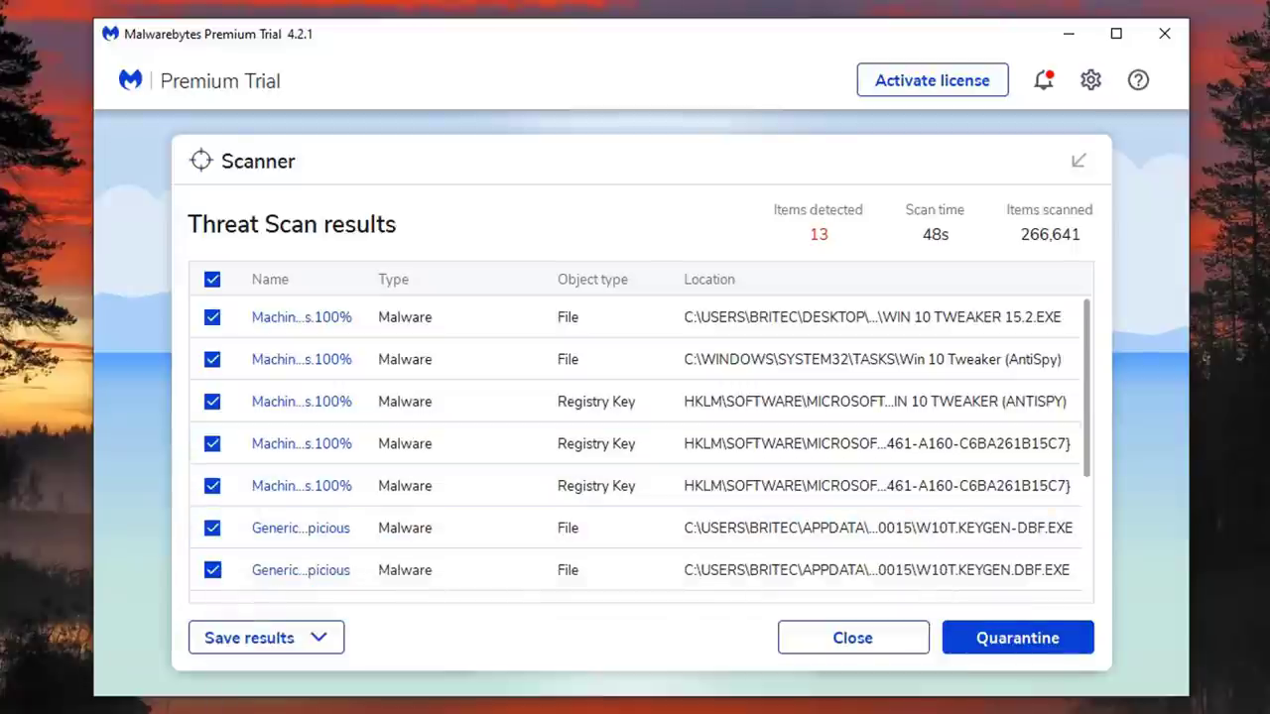
# - Untick and retick W10T.KEYGEN-DBF.EXE, then quarantine all 13 detected threats
pyautogui.click(212, 527)
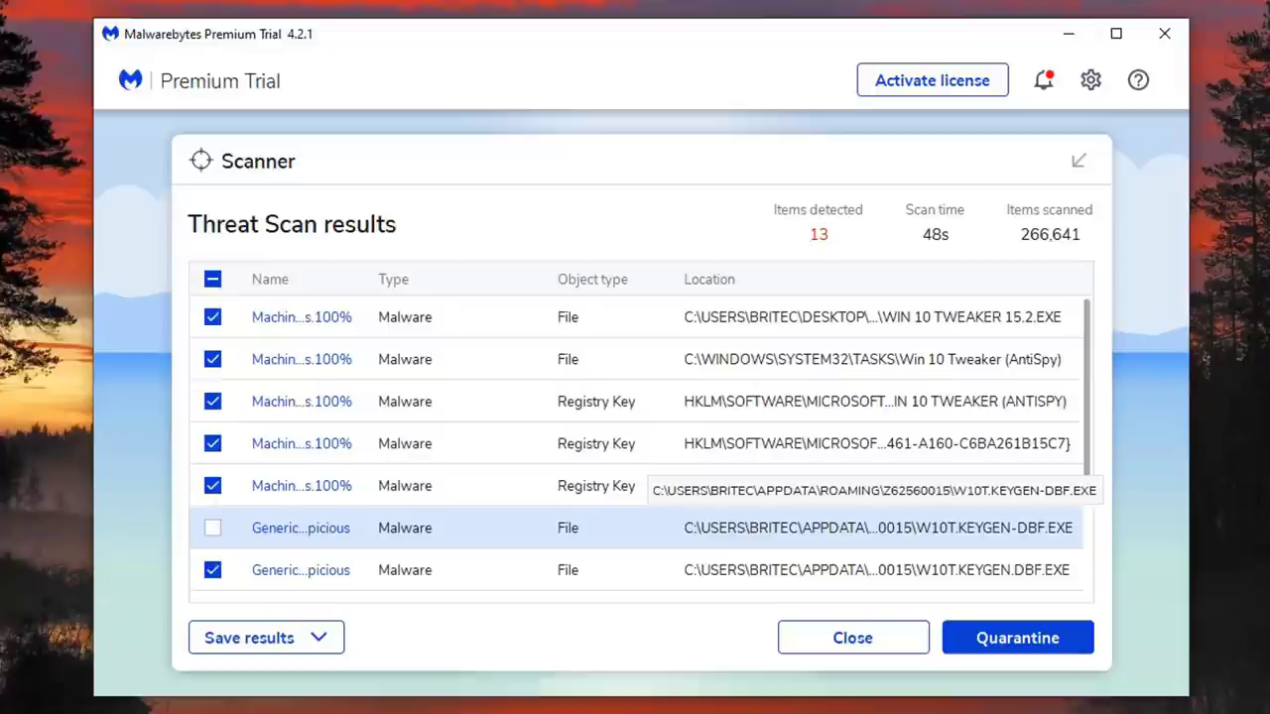
pyautogui.scroll(-1, 635, 536)
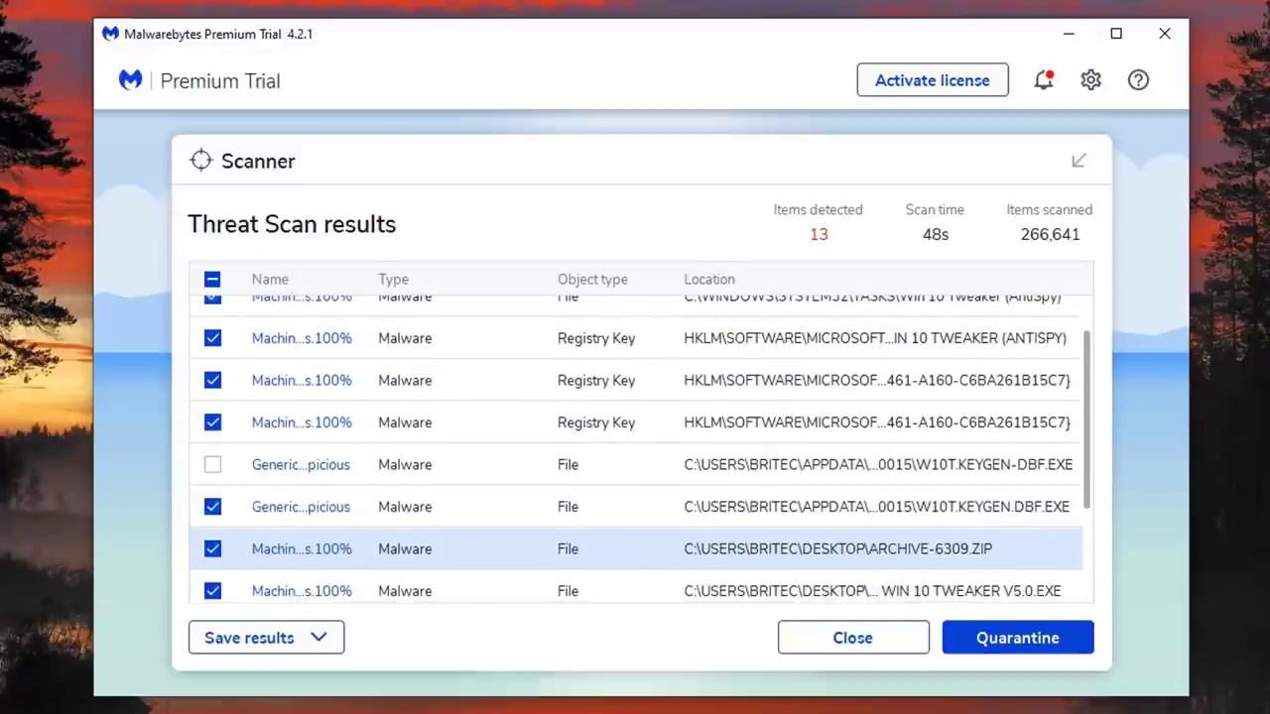
pyautogui.scroll(-2, 635, 535)
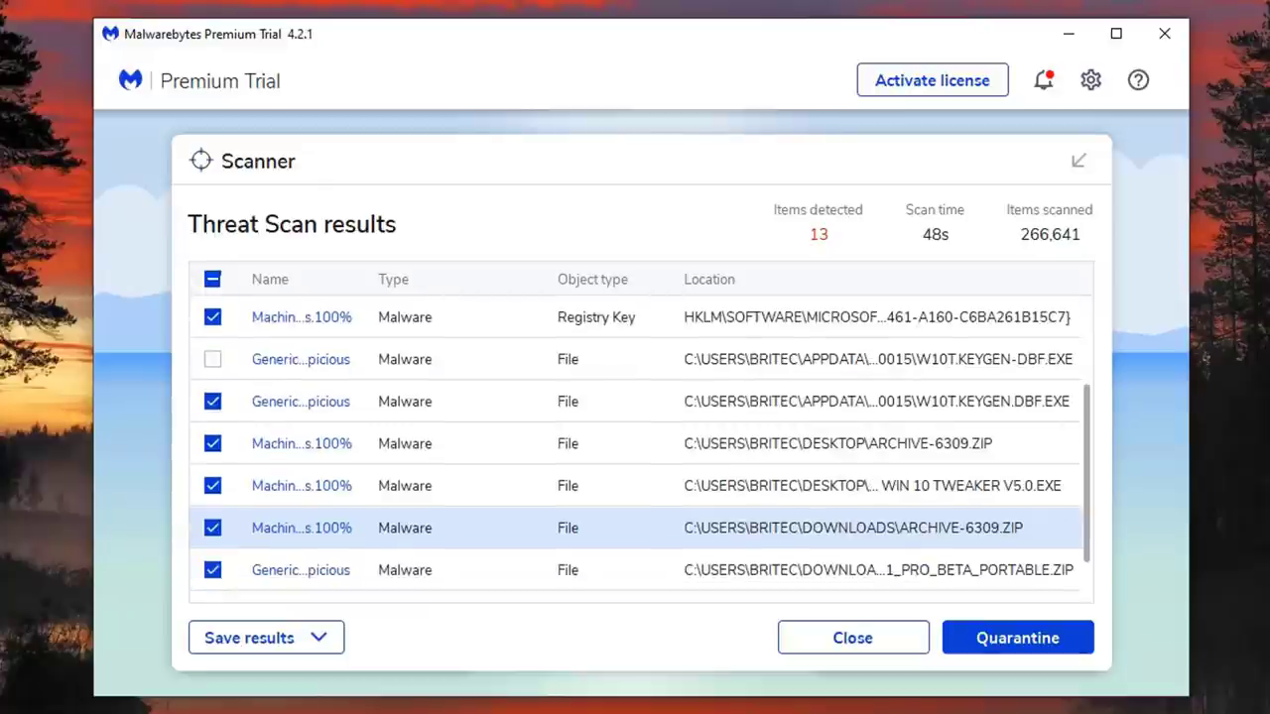
pyautogui.click(213, 359)
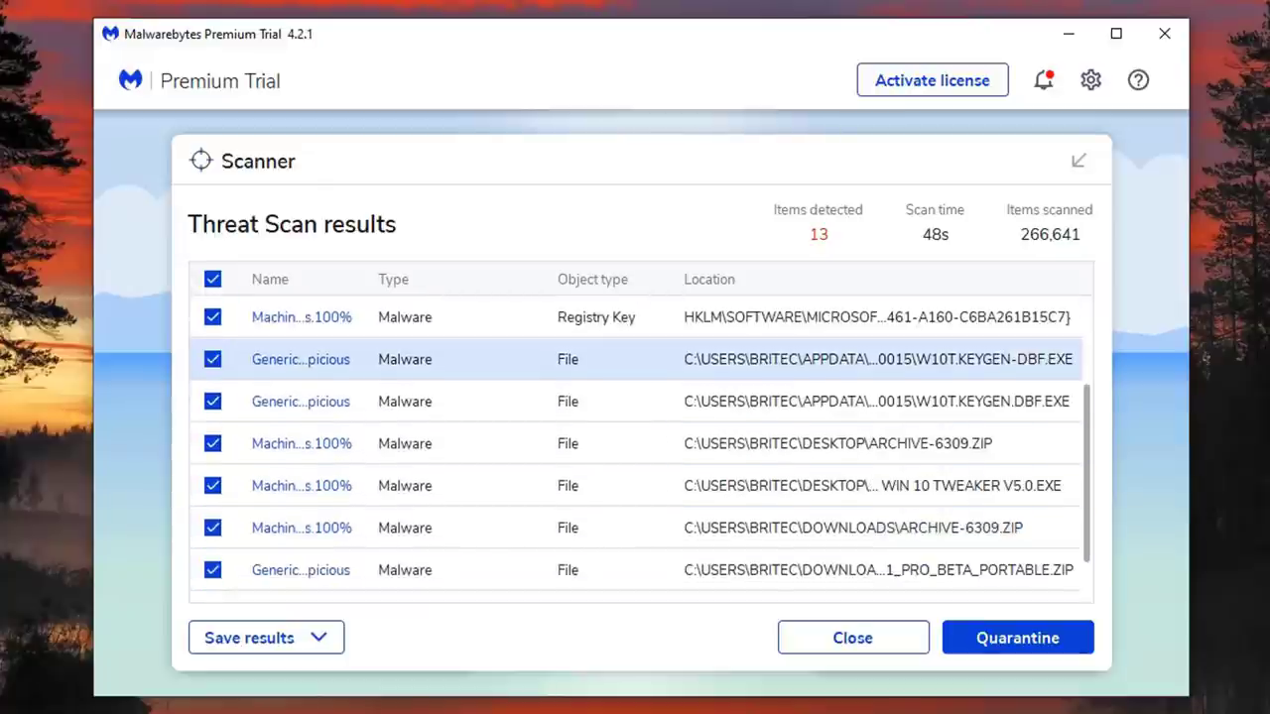
pyautogui.scroll(-2, 635, 536)
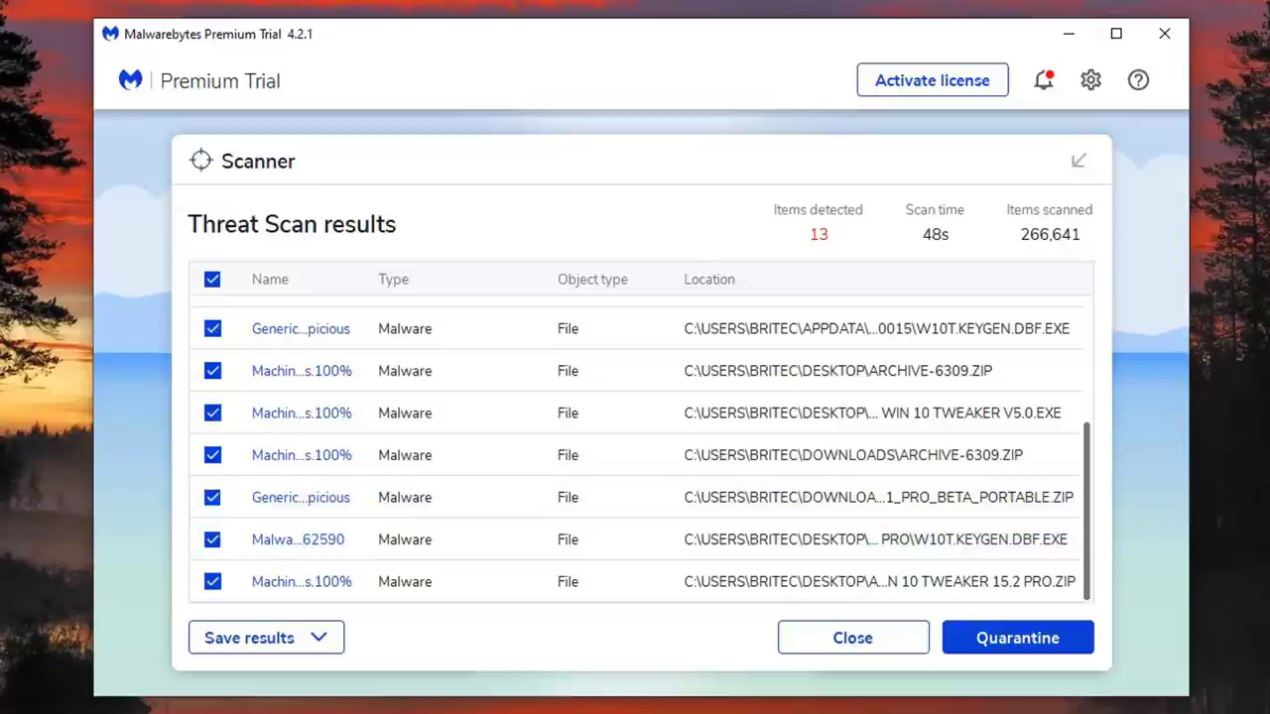
pyautogui.scroll(5, 635, 569)
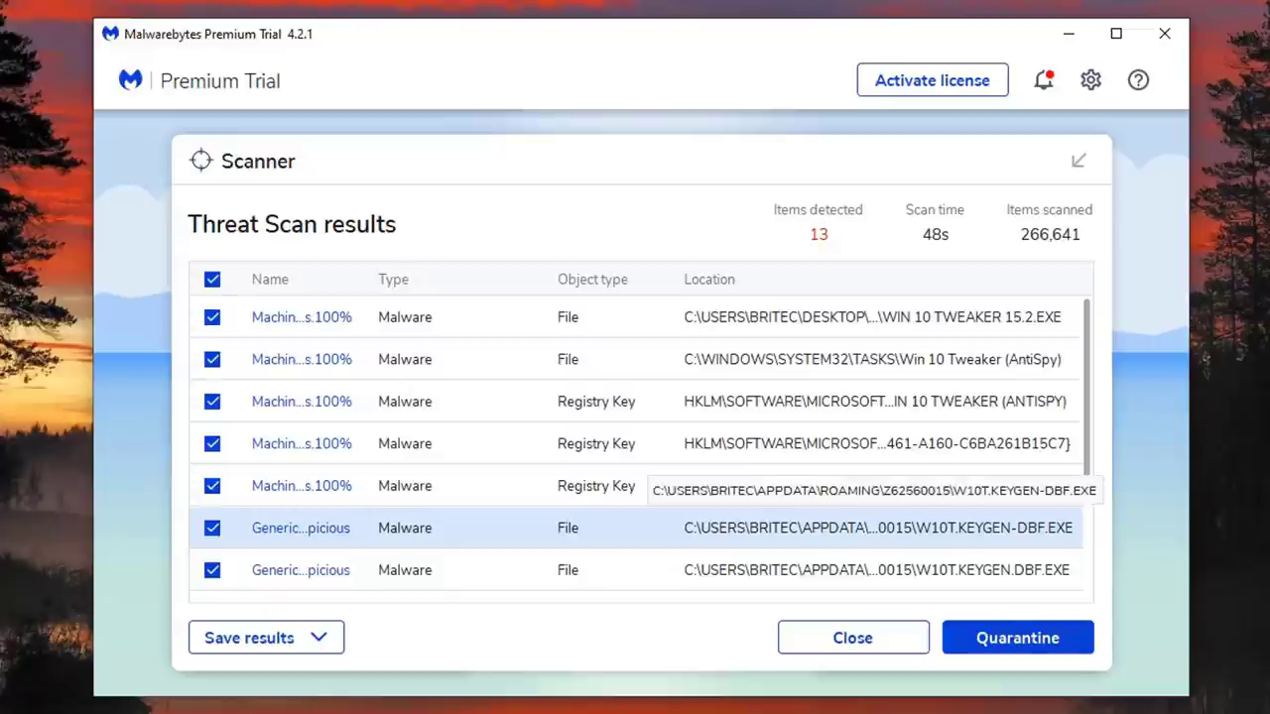
pyautogui.click(1016, 637)
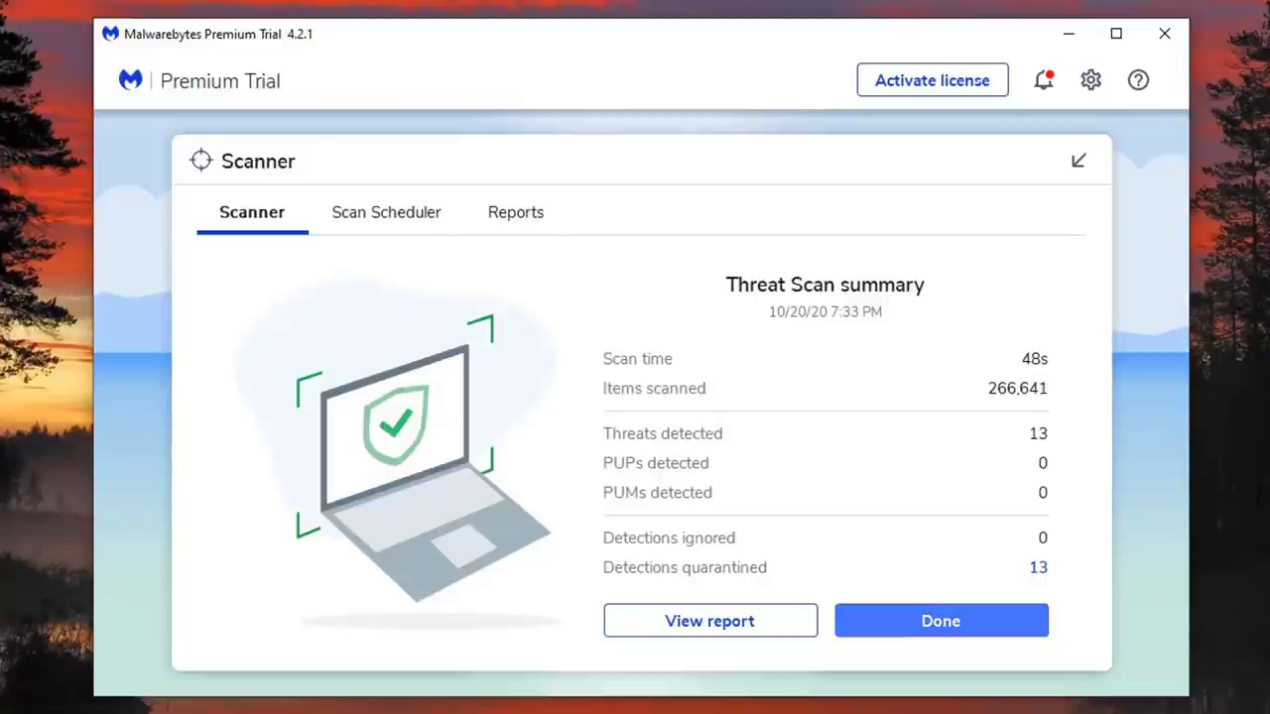
# - Dismiss the scan summary and set up a custom scan with Scan for rootkits ticked
pyautogui.click(941, 621)
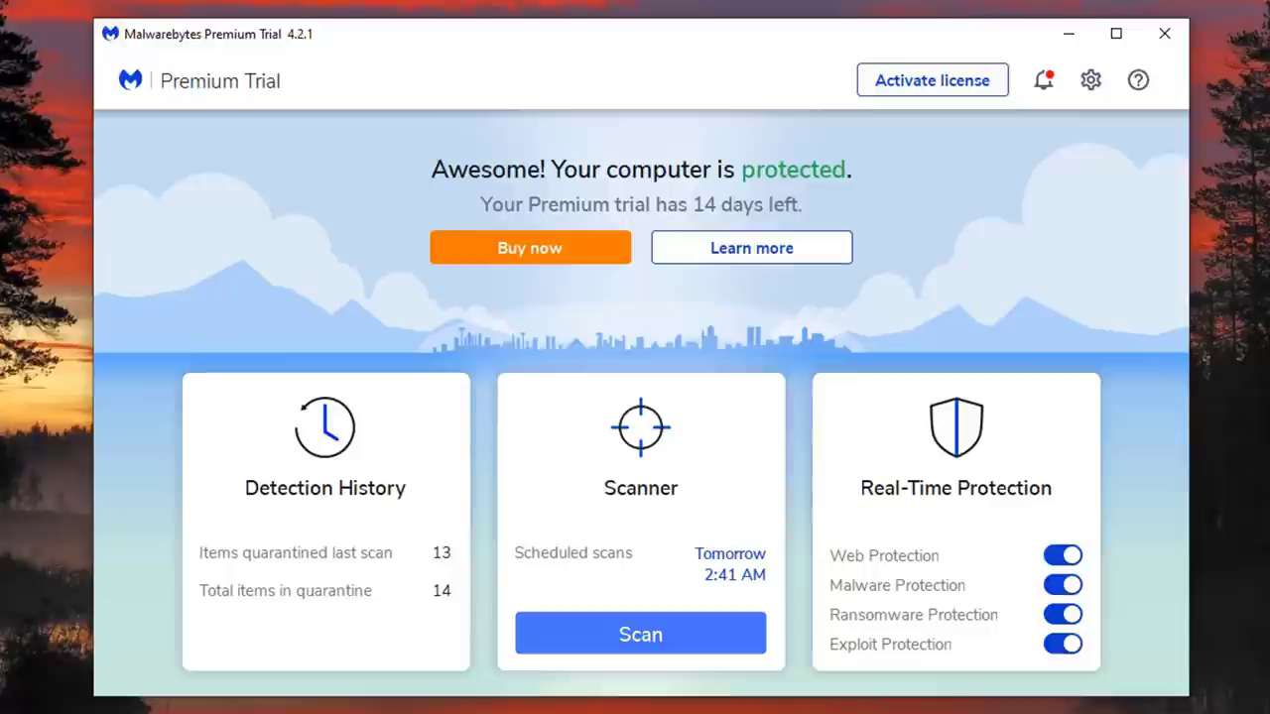
pyautogui.click(640, 516)
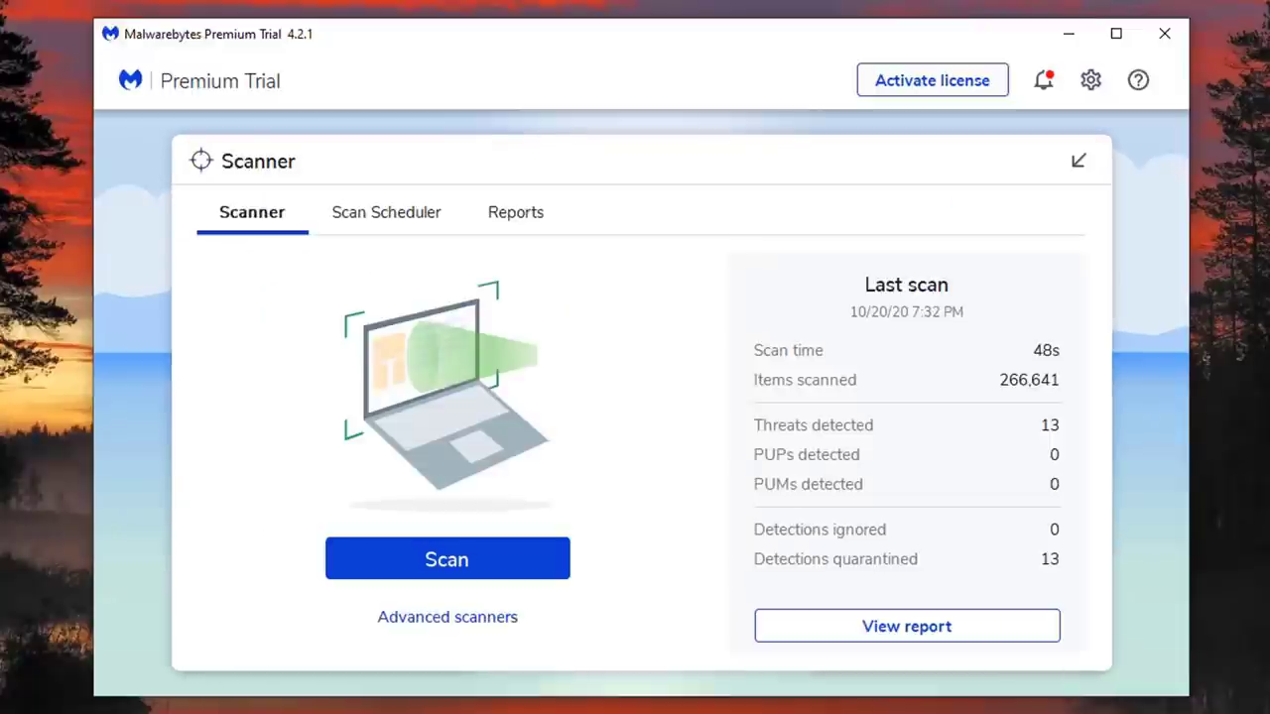
pyautogui.click(447, 617)
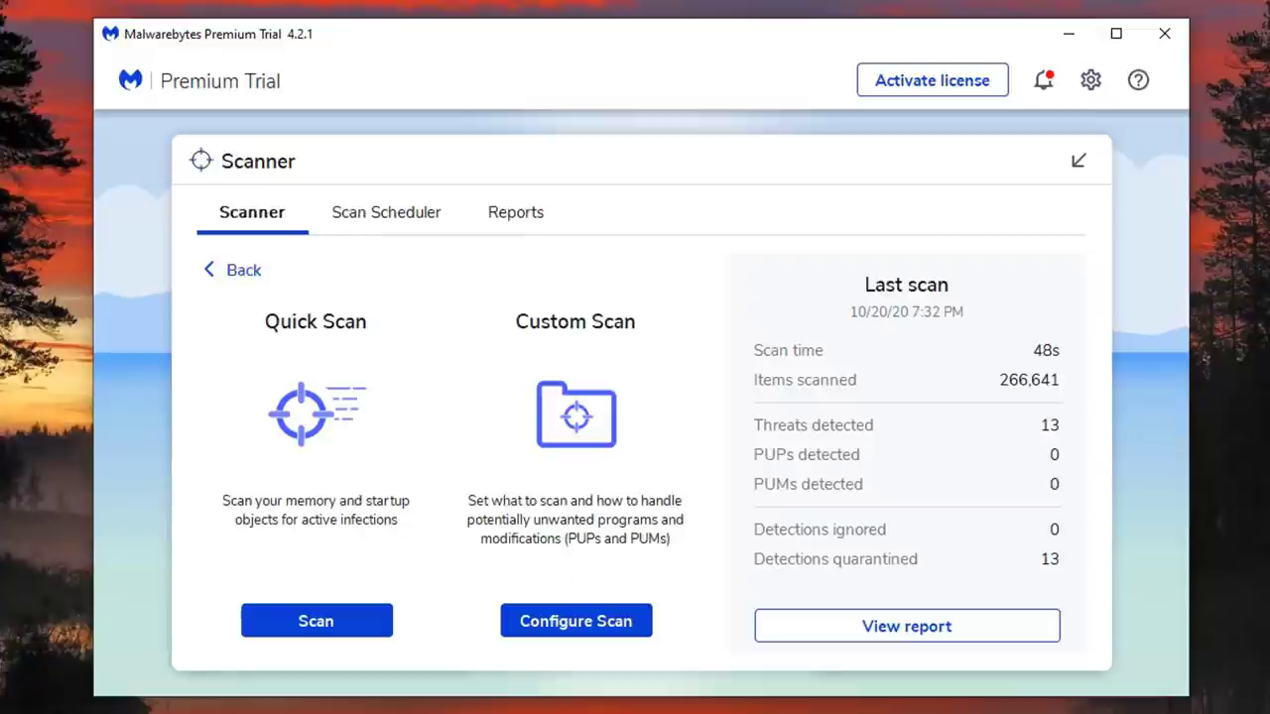
pyautogui.click(576, 621)
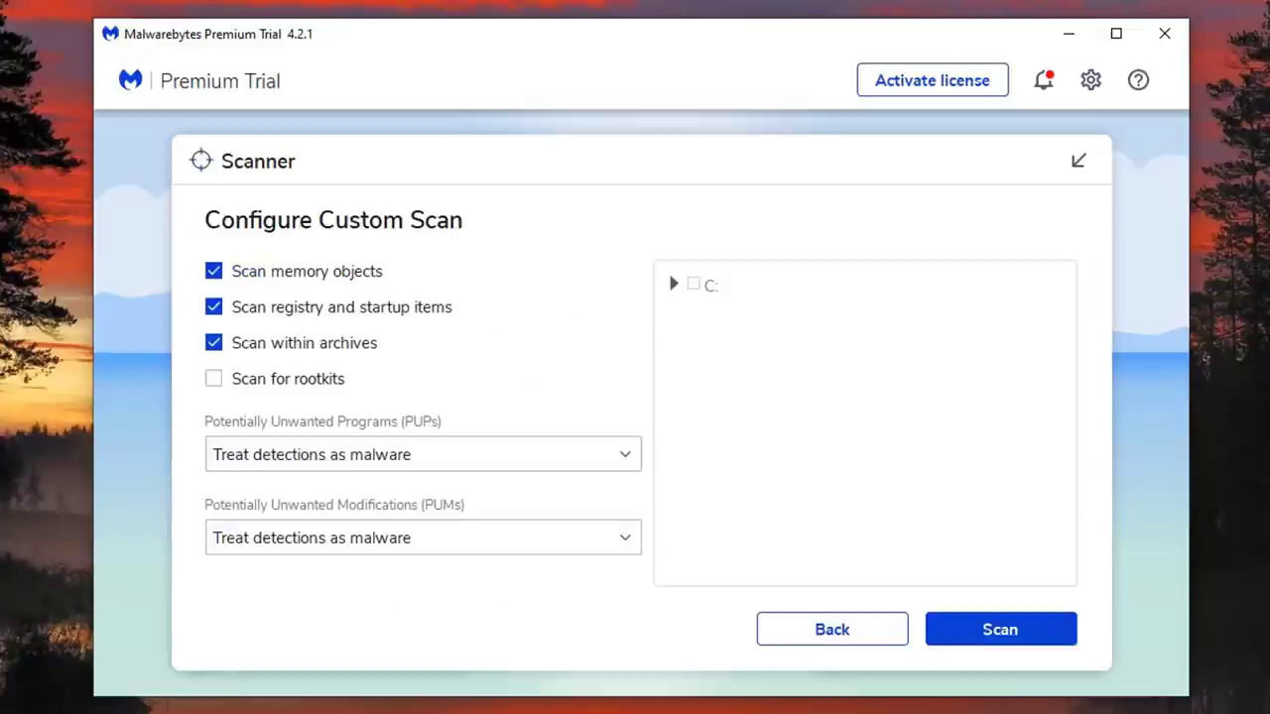
pyautogui.click(213, 378)
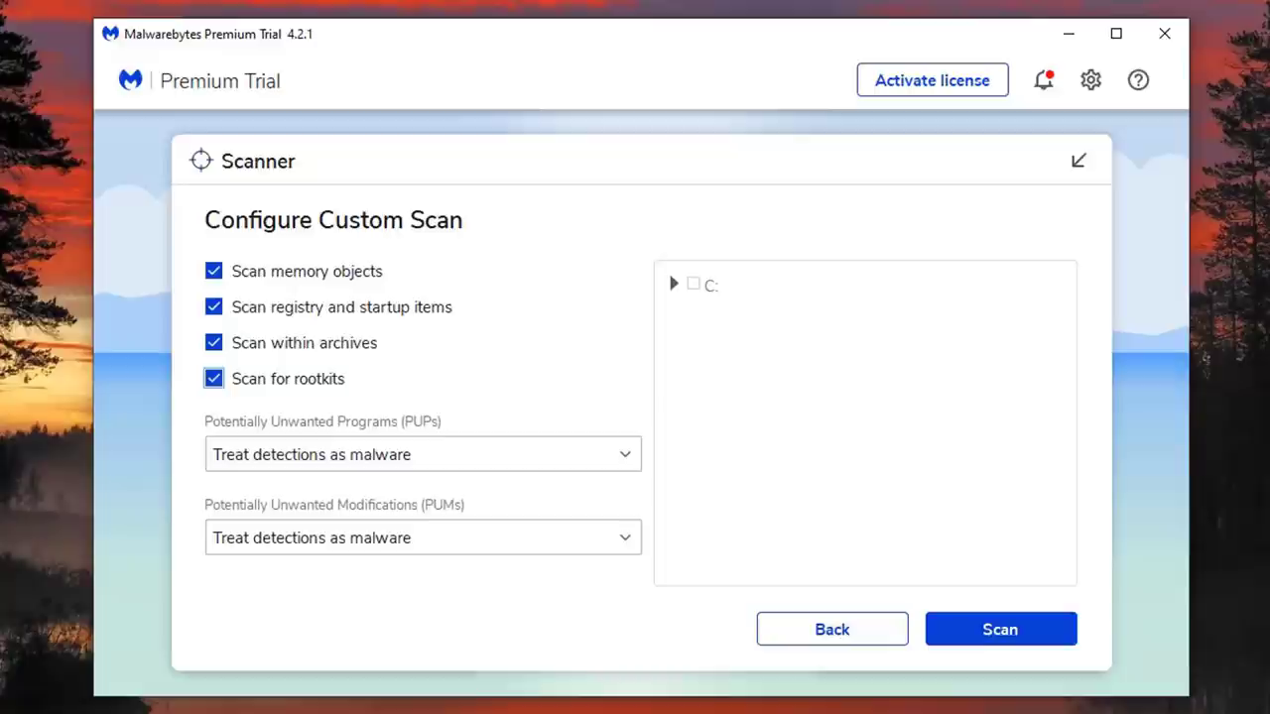
# - Start the custom scan, skip AdwCleaner's basic repair and dismiss its feedback prompt
pyautogui.press('Return')
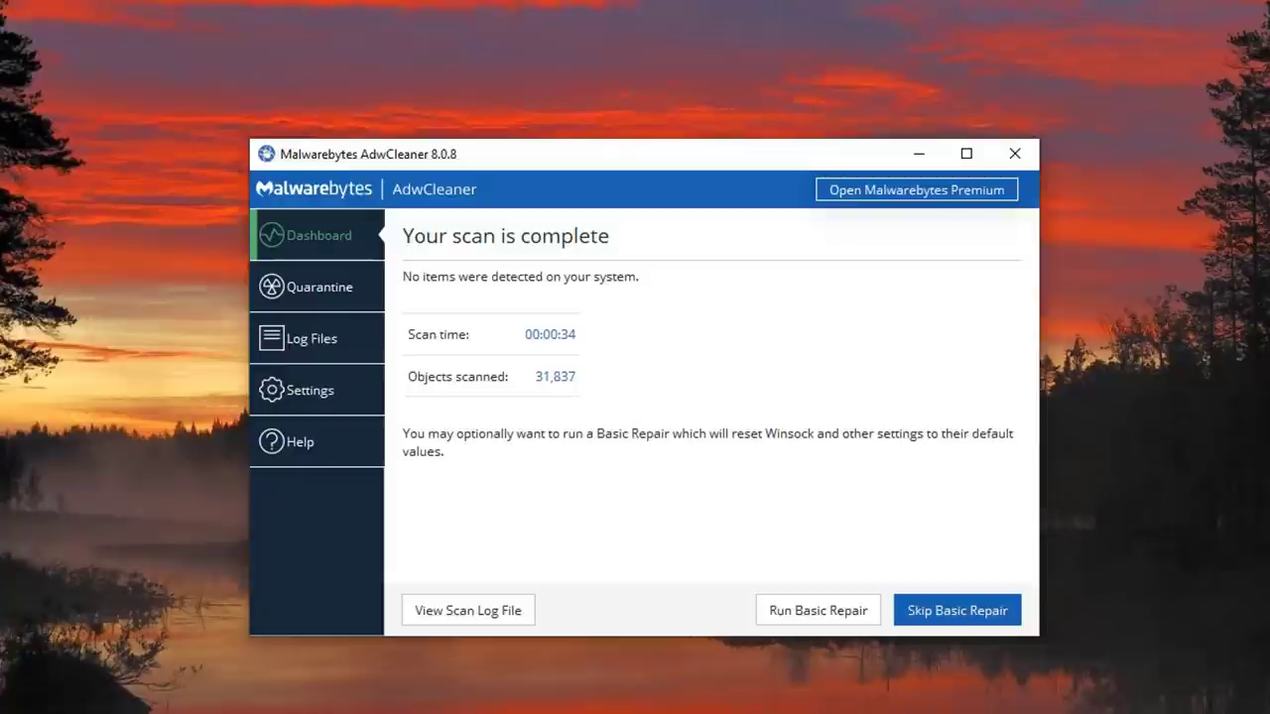
pyautogui.click(947, 610)
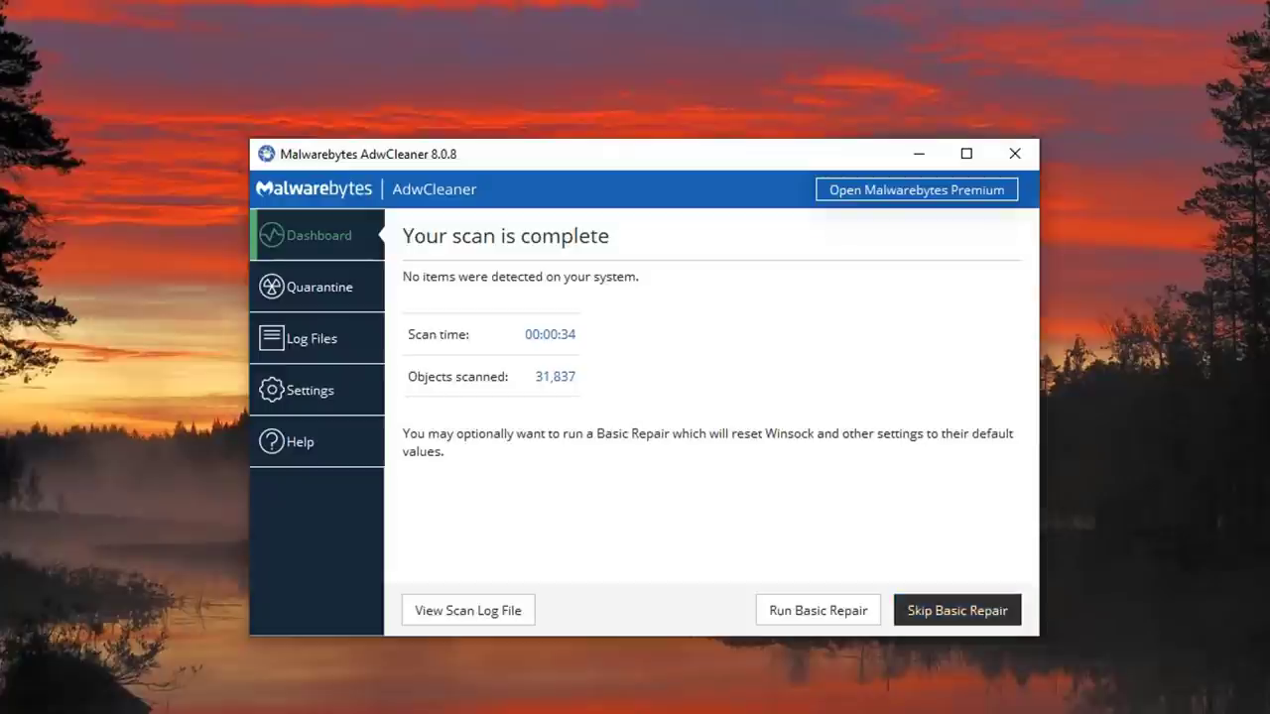
pyautogui.click(920, 311)
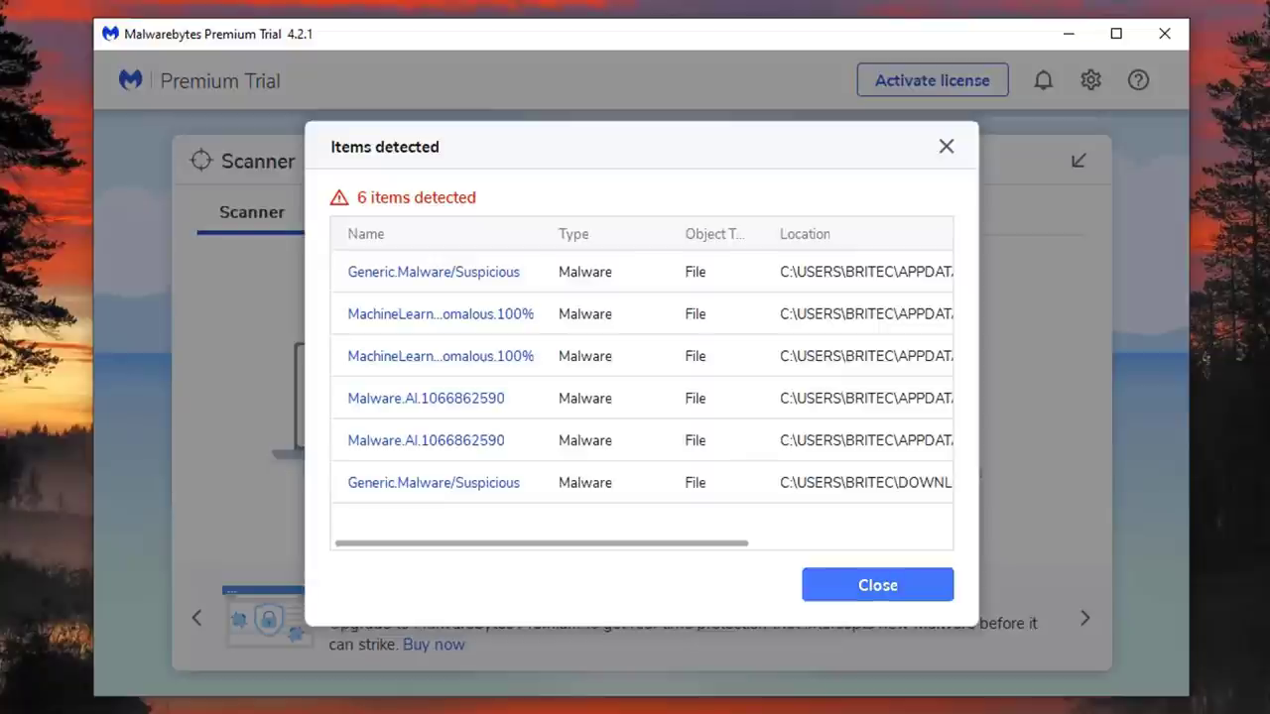
# - Dismiss the Items detected notice listing 6 malware files
pyautogui.press('Escape')
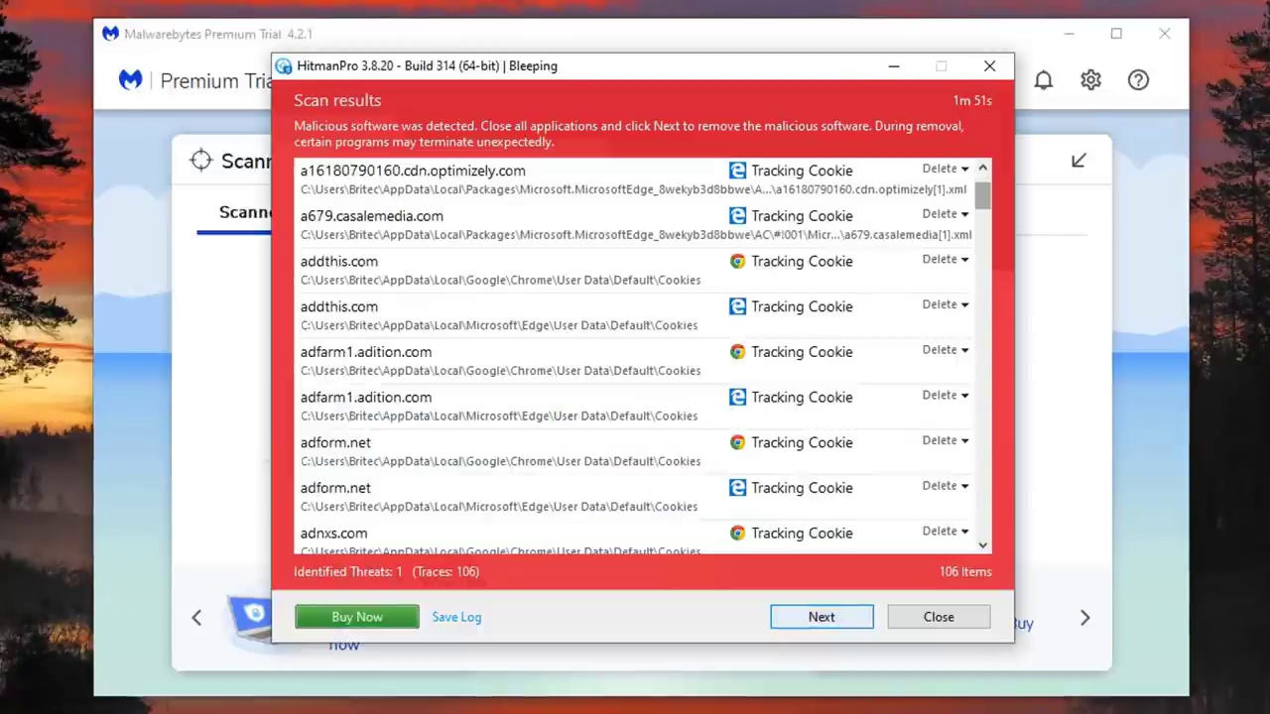
# - Activate HitmanPro's free licence, remove all 107 detected items and close HitmanPro
pyautogui.press('Return')
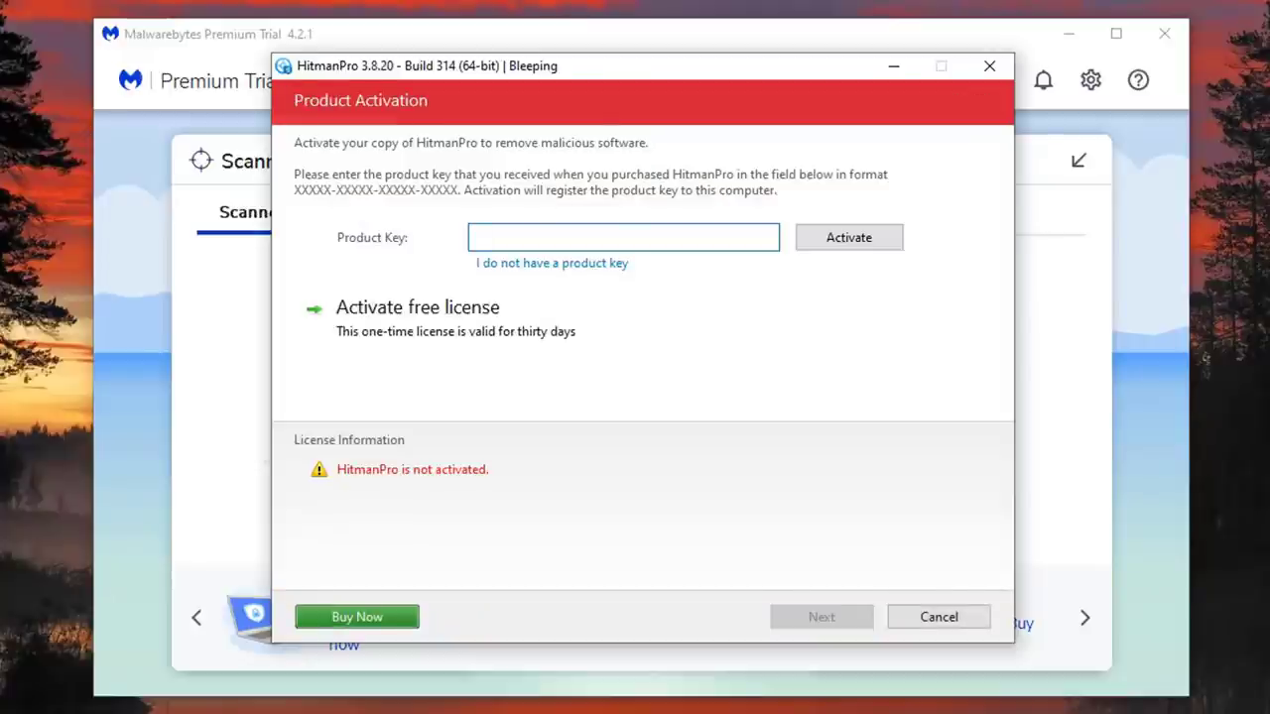
pyautogui.click(417, 307)
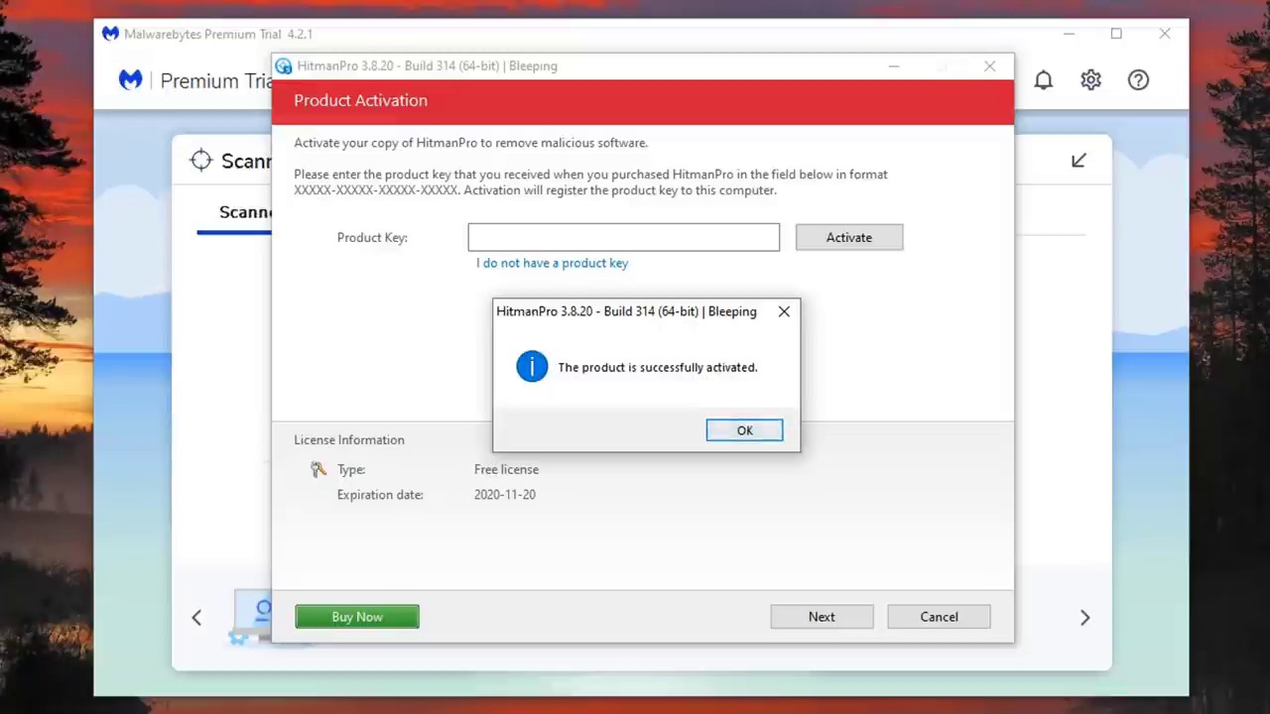
pyautogui.press('Return')
pyautogui.press('Return')
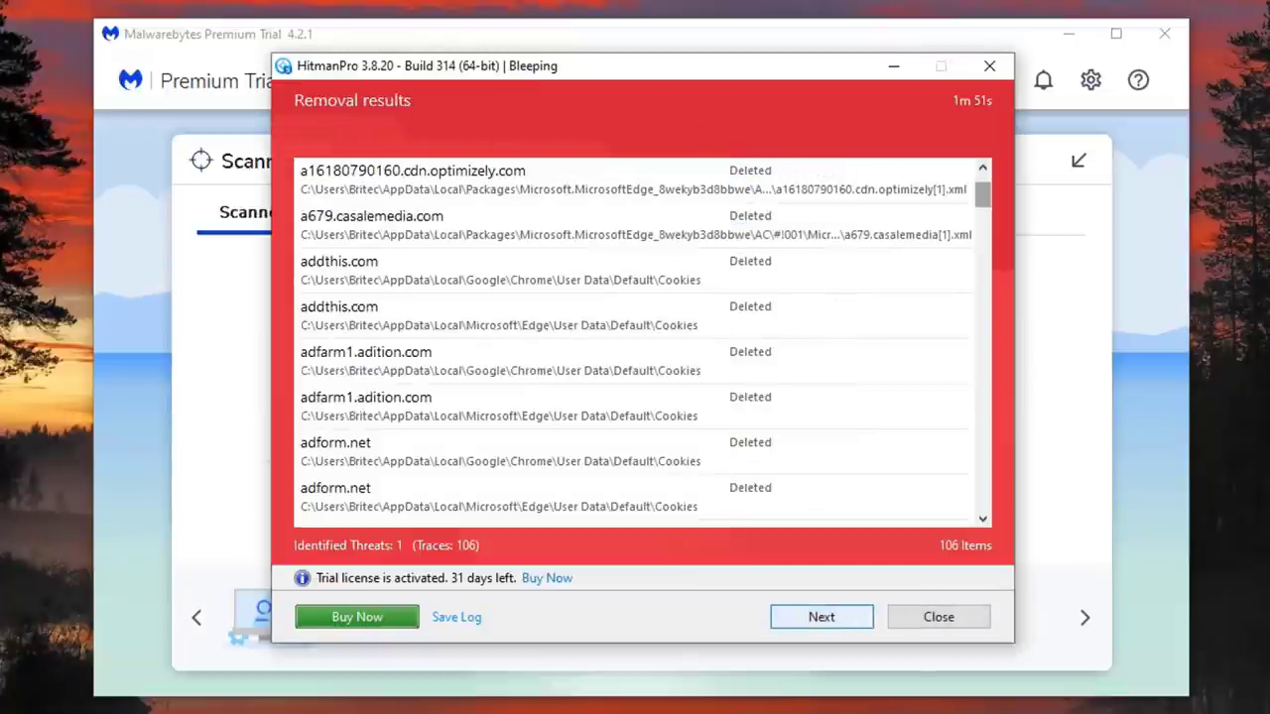
pyautogui.press('Return')
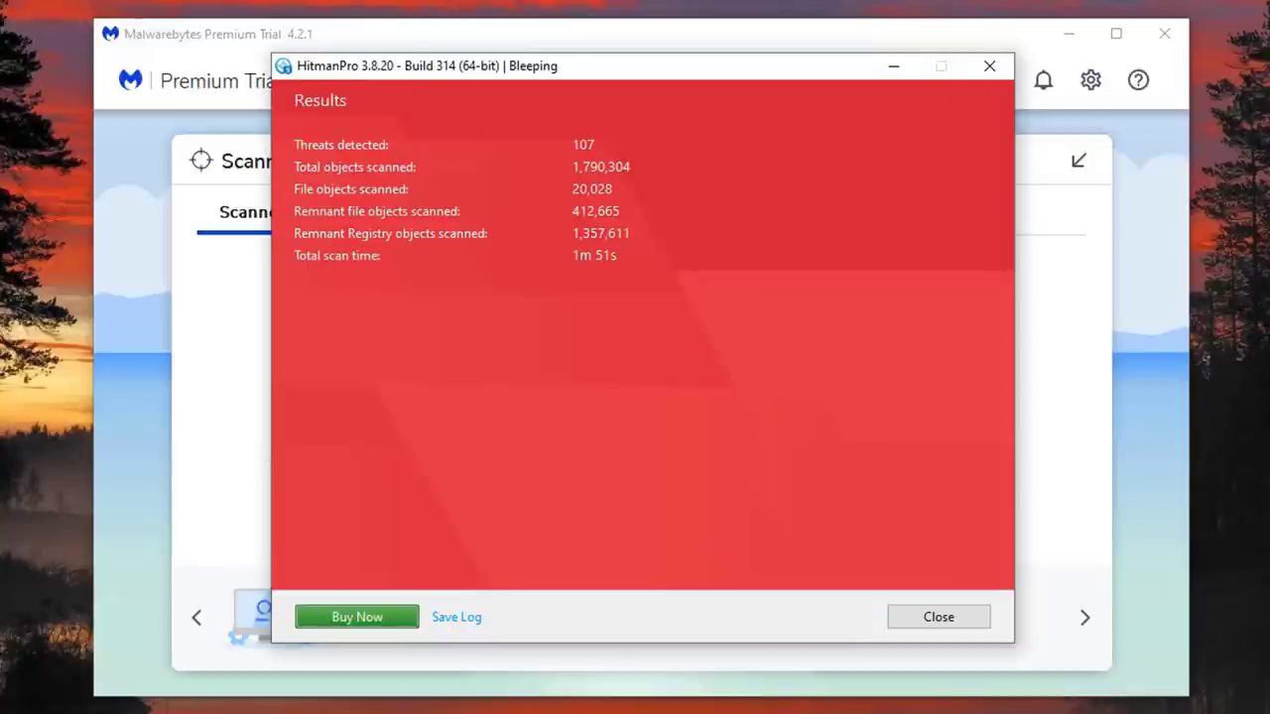
pyautogui.press('Return')
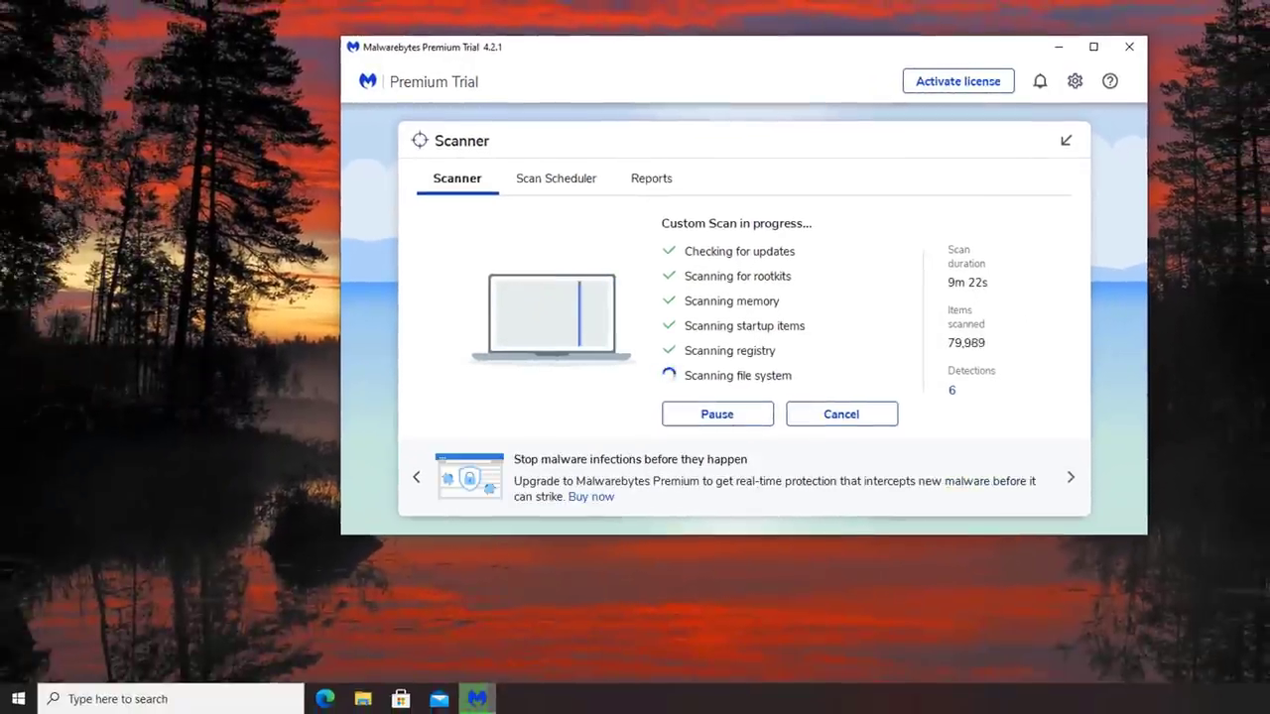
# - Search 'disk' and launch Disk Cleanup for drive C:
pyautogui.press('super+s')
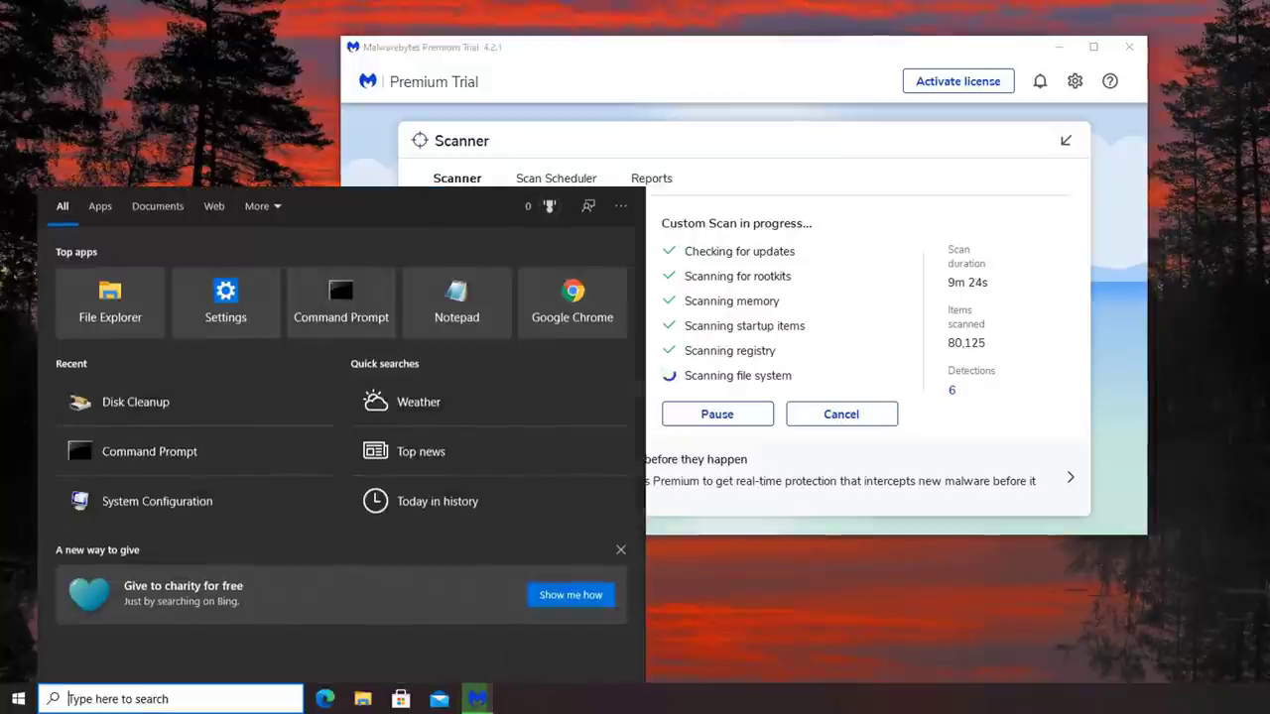
pyautogui.write('disk')
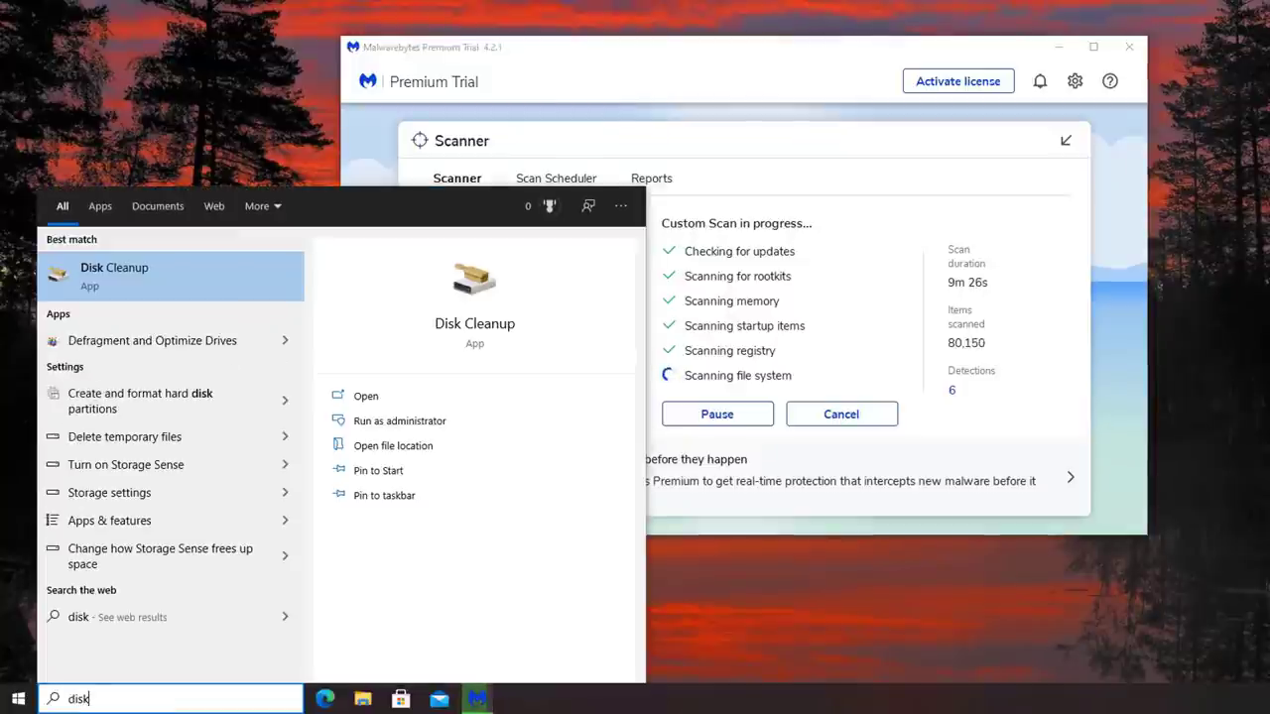
pyautogui.press('Return')
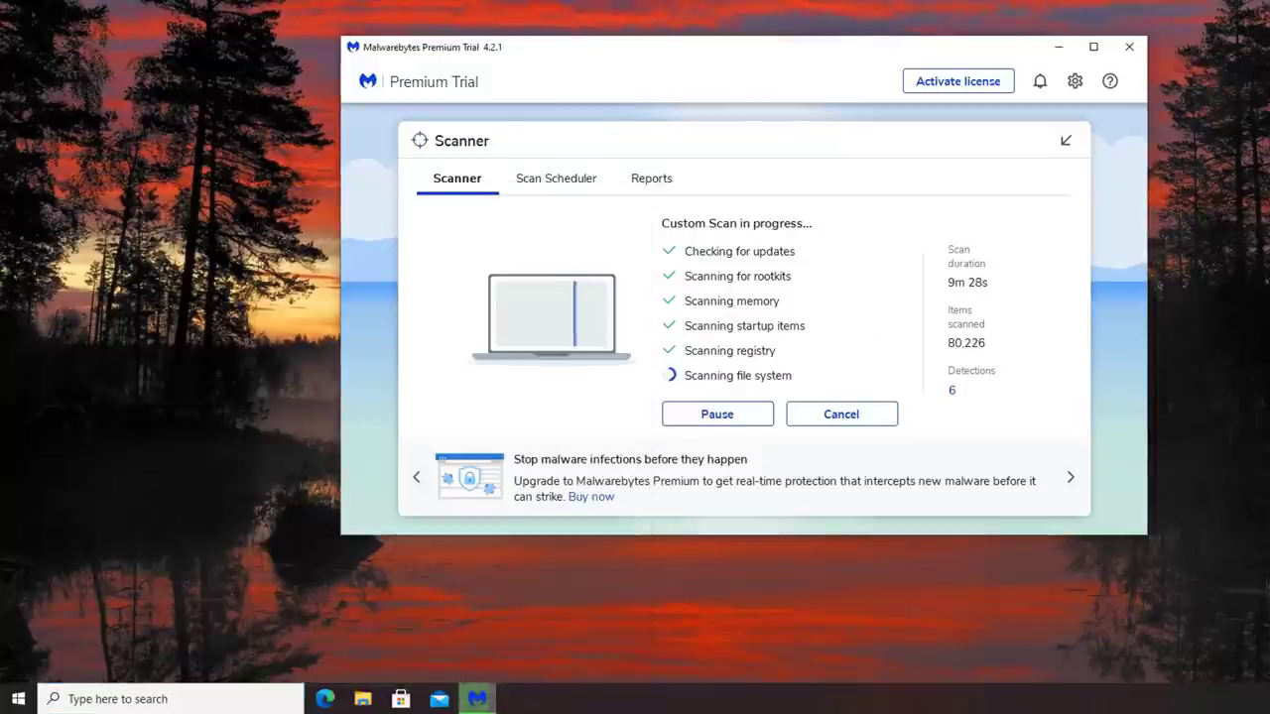
pyautogui.moveTo(298, 50); pyautogui.dragTo(739, 113)
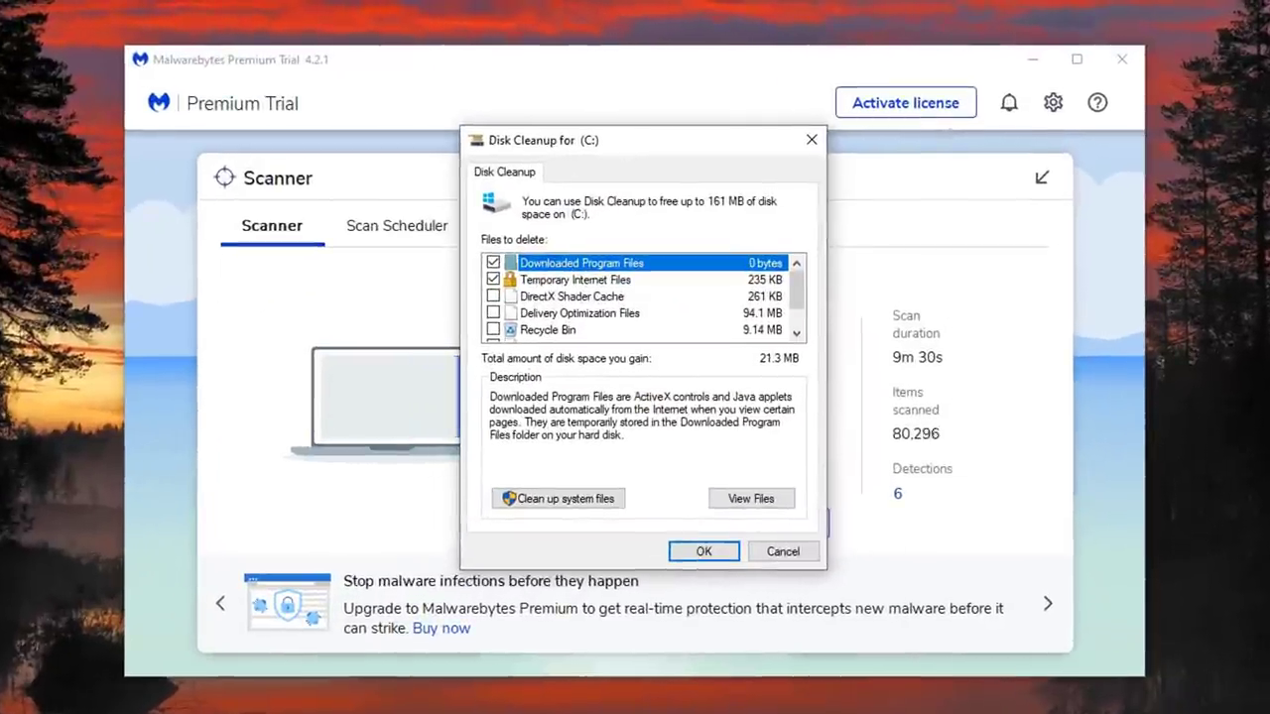
# - Tick DirectX Shader Cache, Delivery Optimization Files, Recycle Bin and Temporary files, then include system files
pyautogui.click(493, 295)
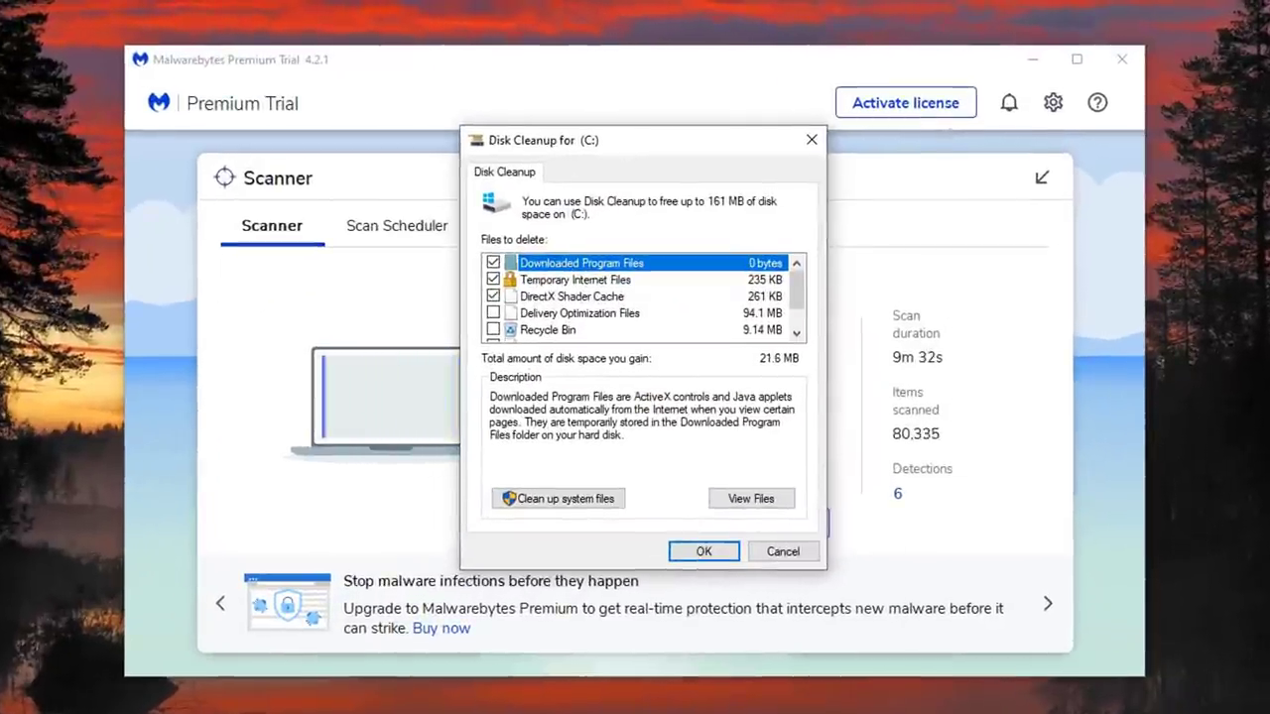
pyautogui.click(493, 312)
pyautogui.click(493, 330)
pyautogui.scroll(-1, 635, 298)
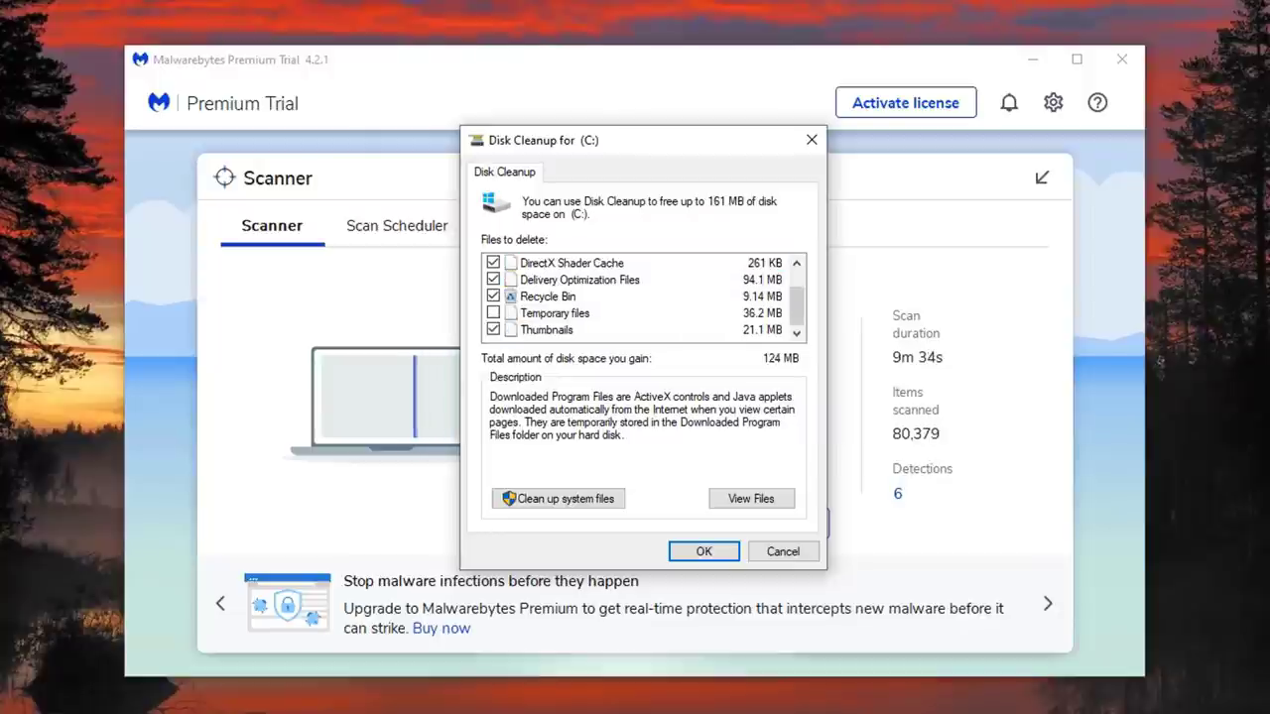
pyautogui.click(492, 312)
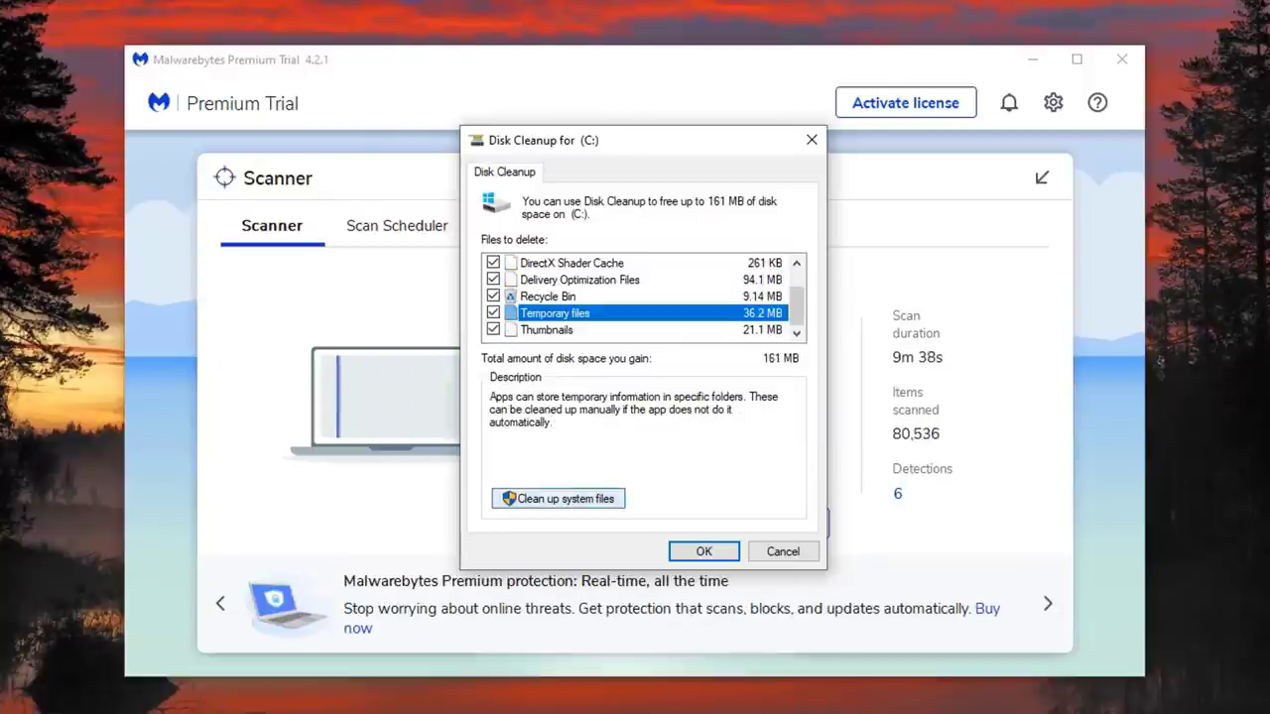
pyautogui.click(559, 498)
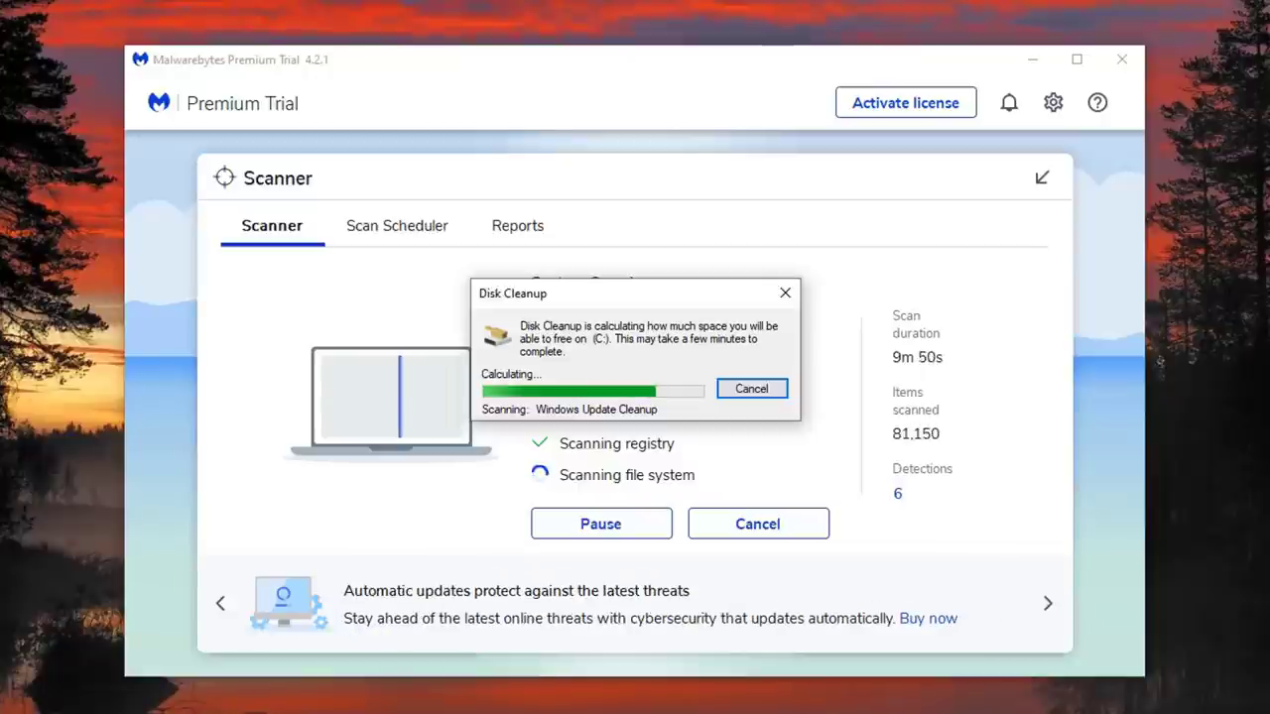
pyautogui.moveTo(580, 293); pyautogui.dragTo(594, 155)
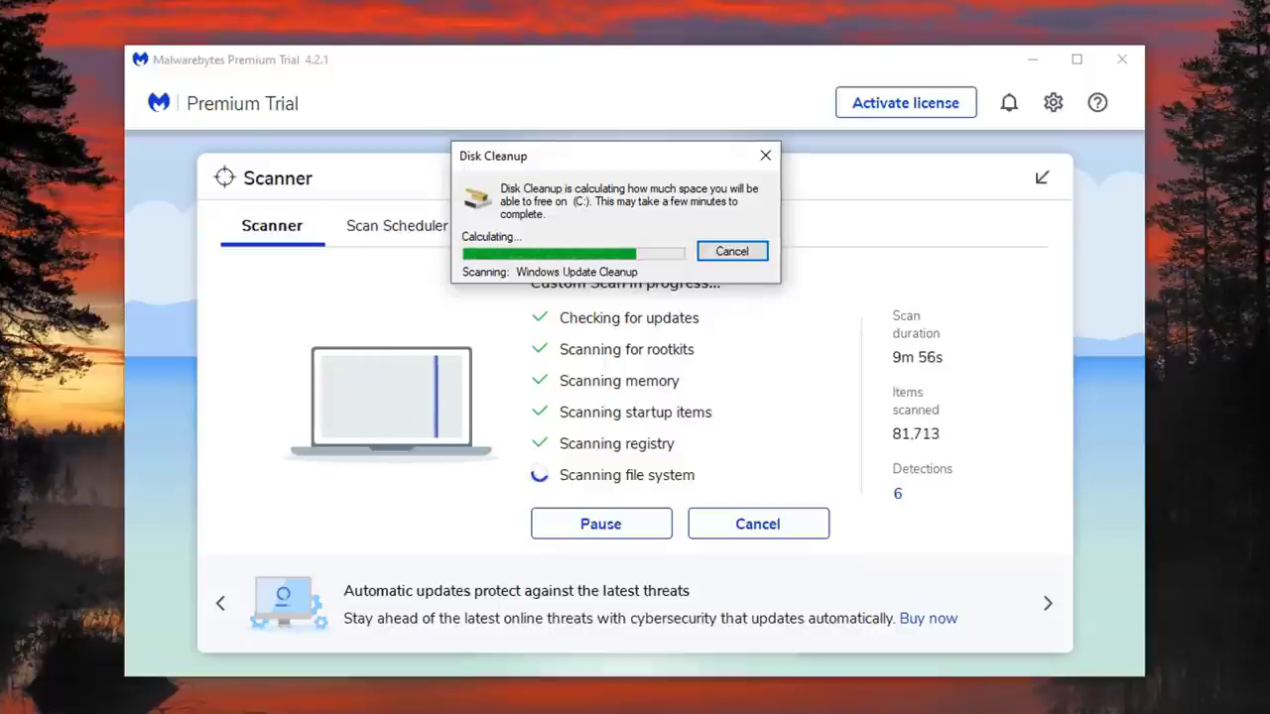
pyautogui.moveTo(135, 89); pyautogui.dragTo(706, 97)
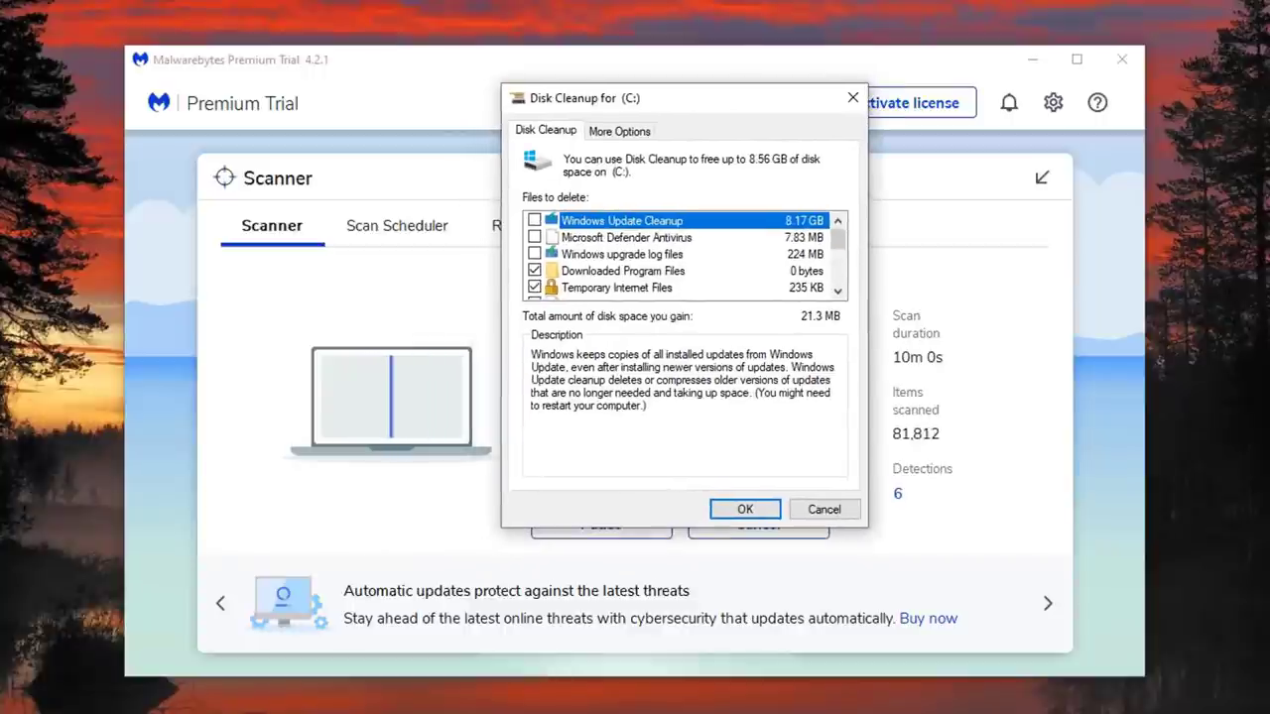
# - Tick Windows Update Cleanup, upgrade logs and the remaining categories, then confirm deleting 8.56 GB
pyautogui.press('space')
pyautogui.press('Down')
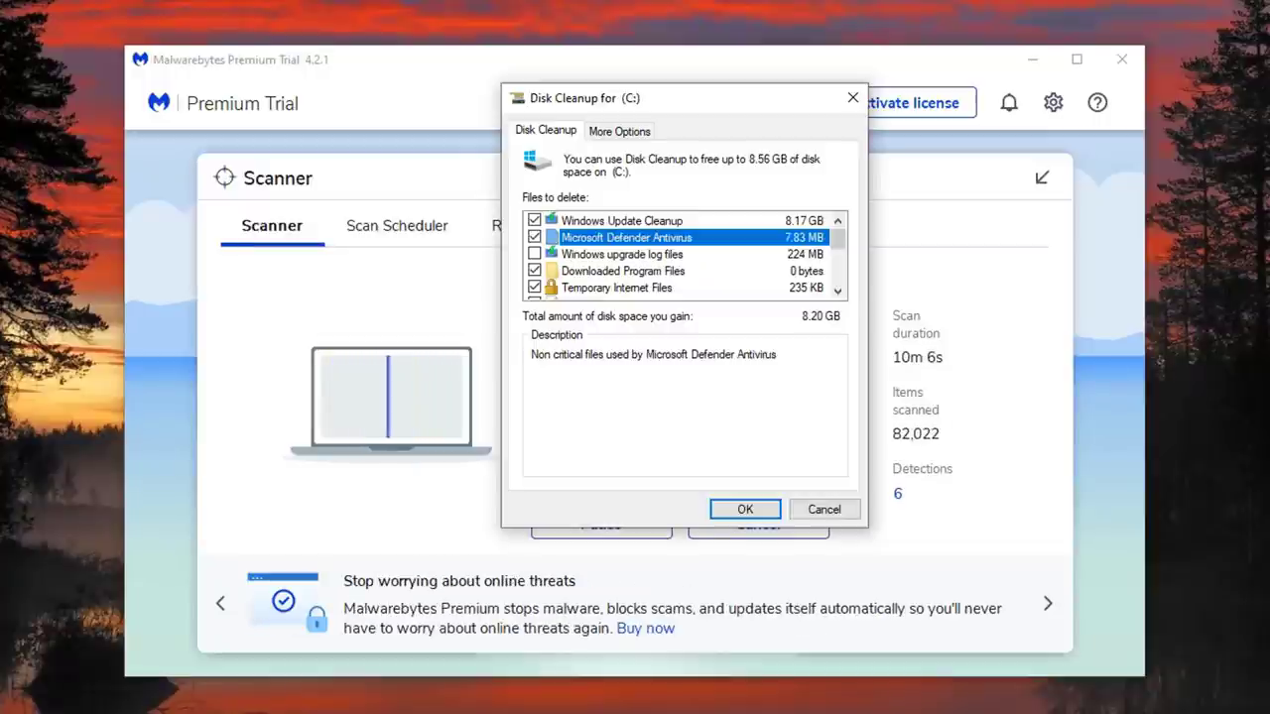
pyautogui.click(534, 254)
pyautogui.scroll(-1, 684, 254)
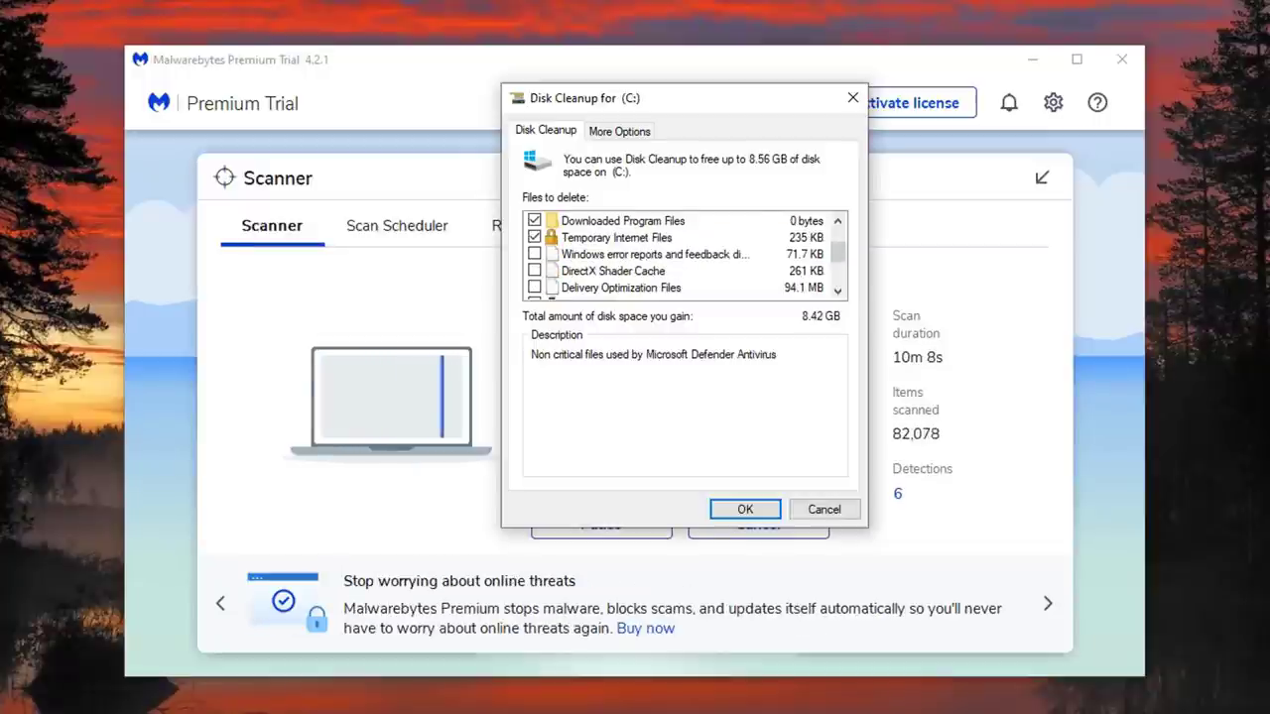
pyautogui.click(645, 254)
pyautogui.click(613, 270)
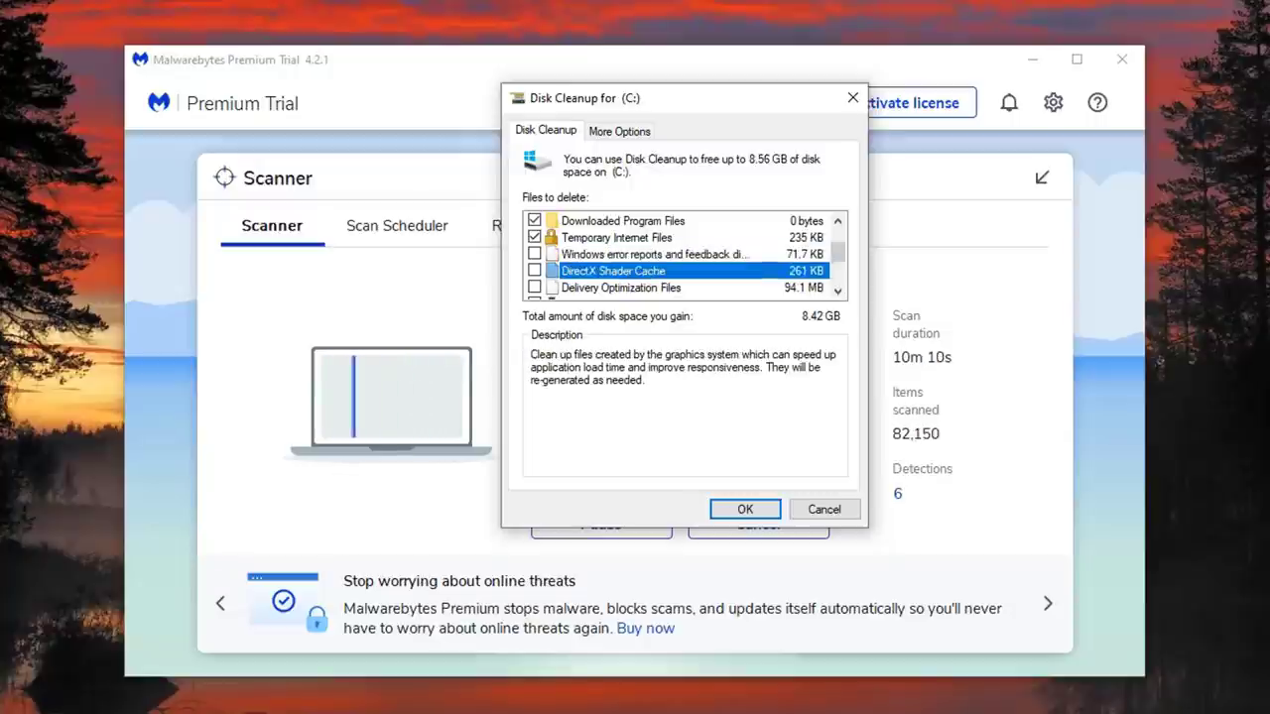
pyautogui.click(533, 288)
pyautogui.press('space')
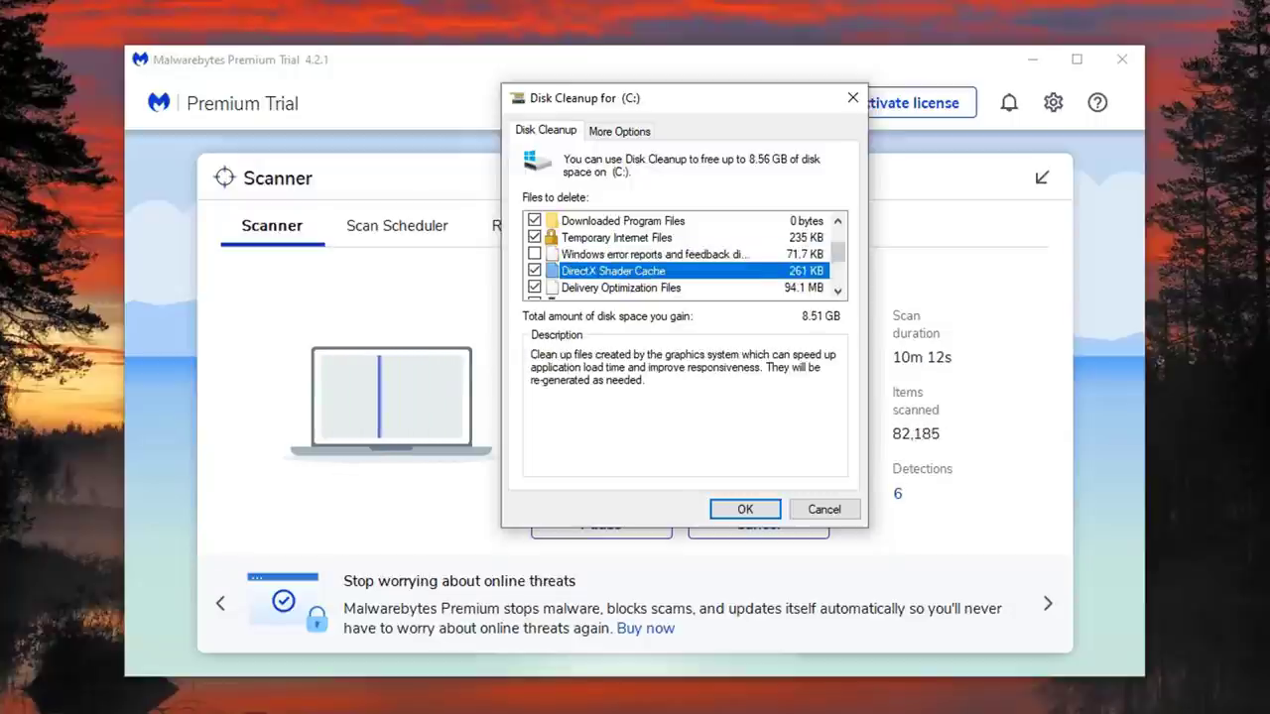
pyautogui.scroll(-2, 684, 254)
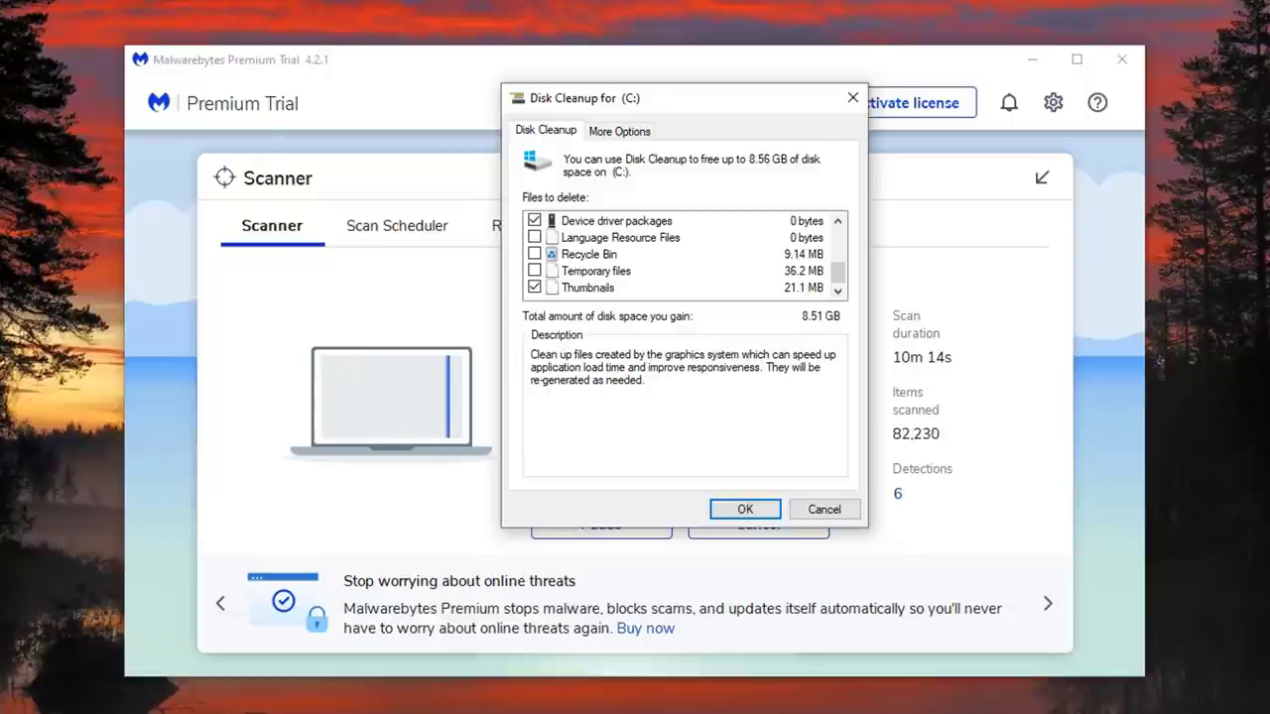
pyautogui.click(534, 254)
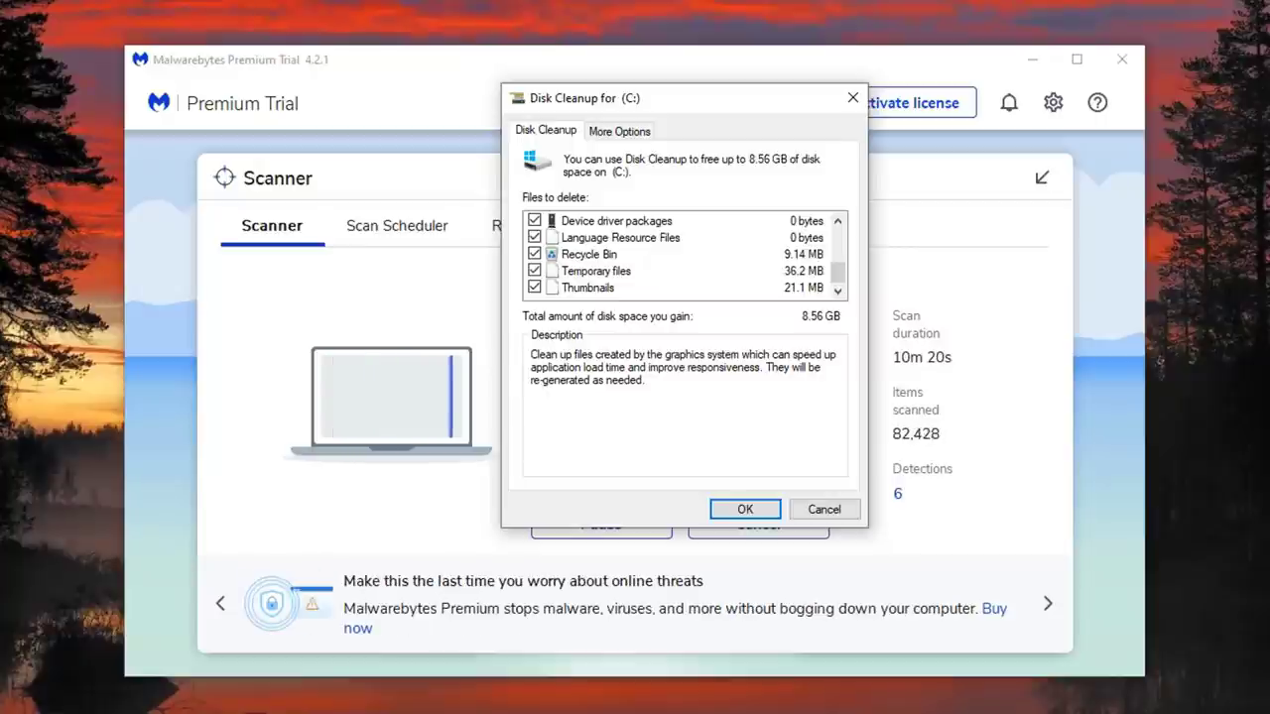
pyautogui.press('Return')
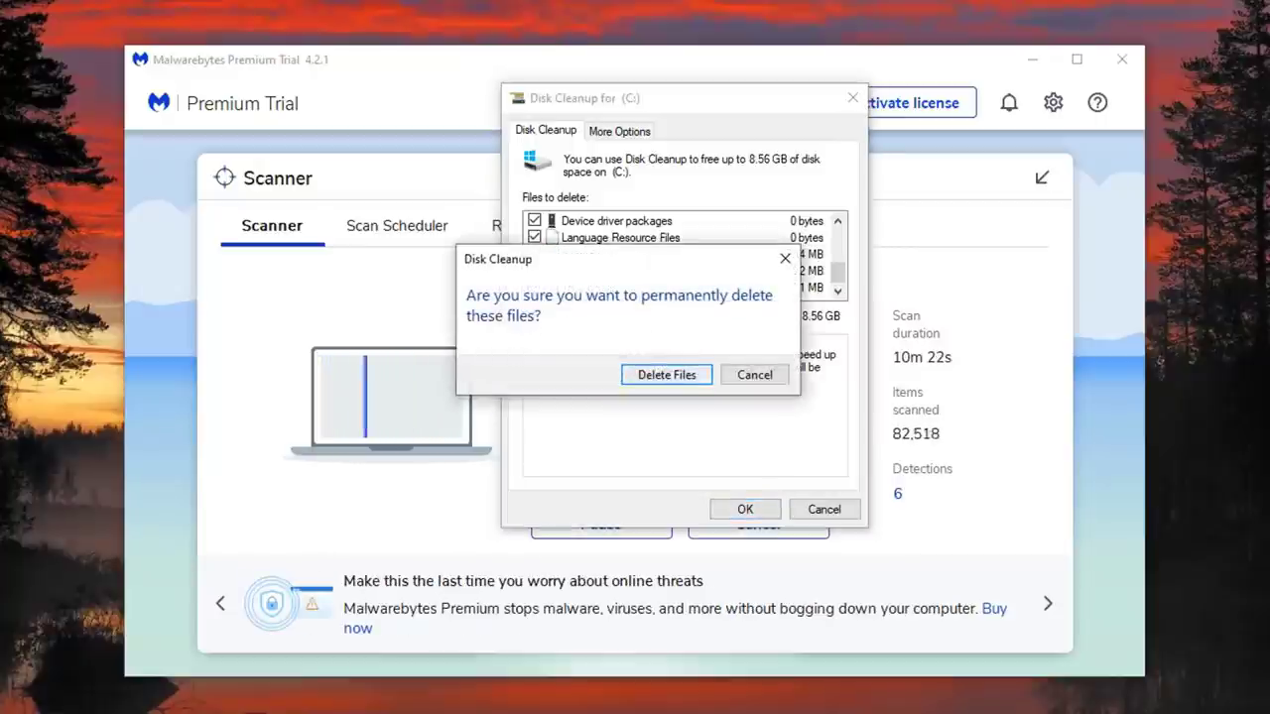
pyautogui.press('Return')
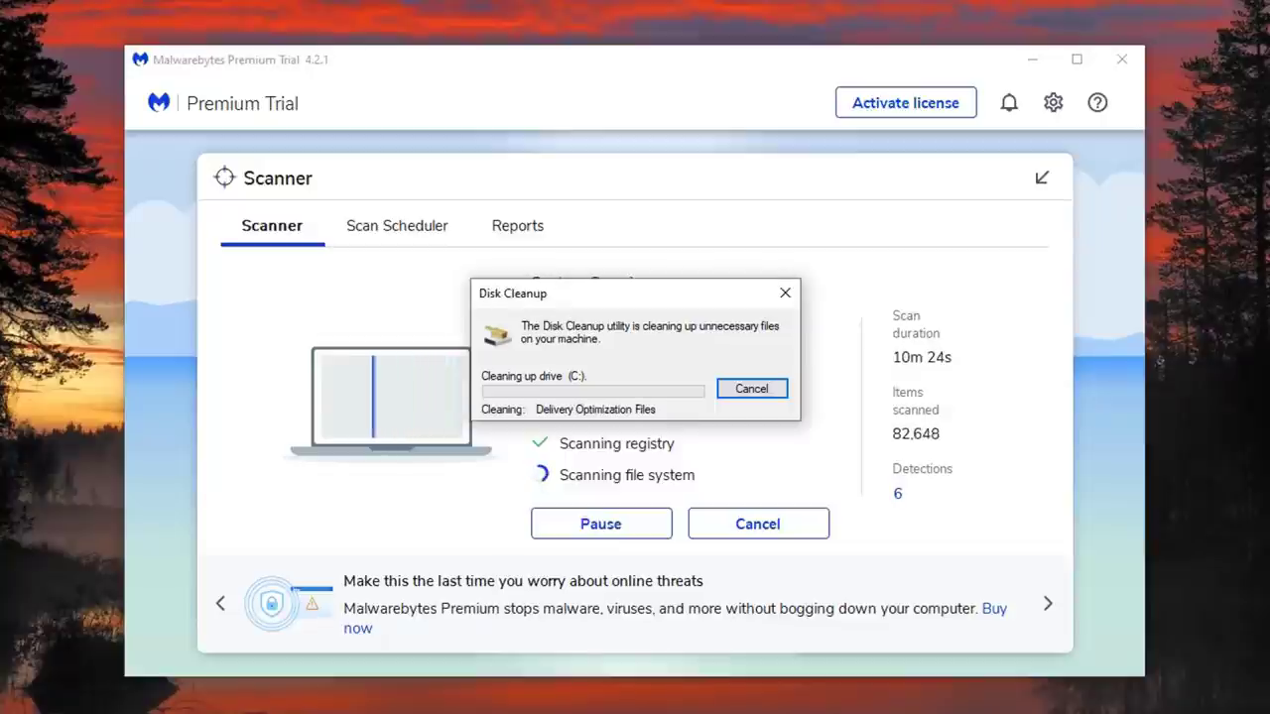
# - Move the Disk Cleanup progress dialog aside while cleanup and the Malwarebytes scan finish
pyautogui.moveTo(641, 296); pyautogui.dragTo(635, 61)
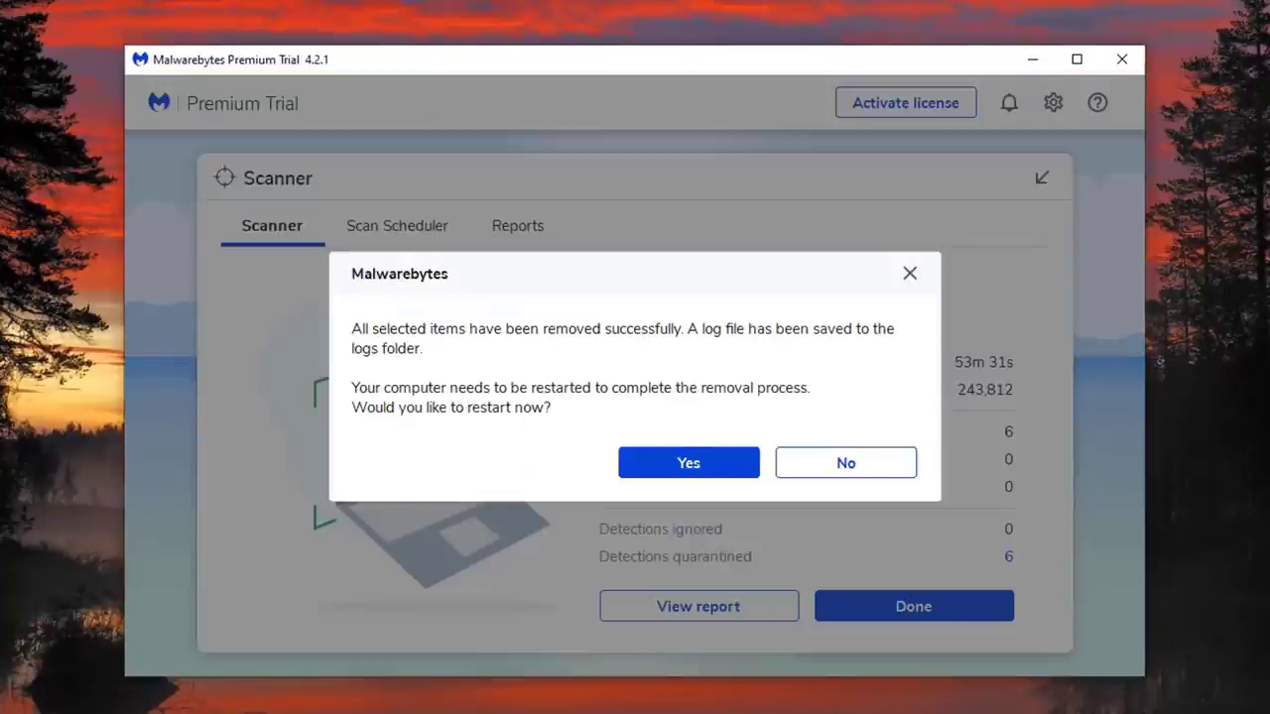
# - Restart the PC to finish removal, then reopen Malwarebytes to the 6-of-6 quarantined scan summary
pyautogui.press('Return')
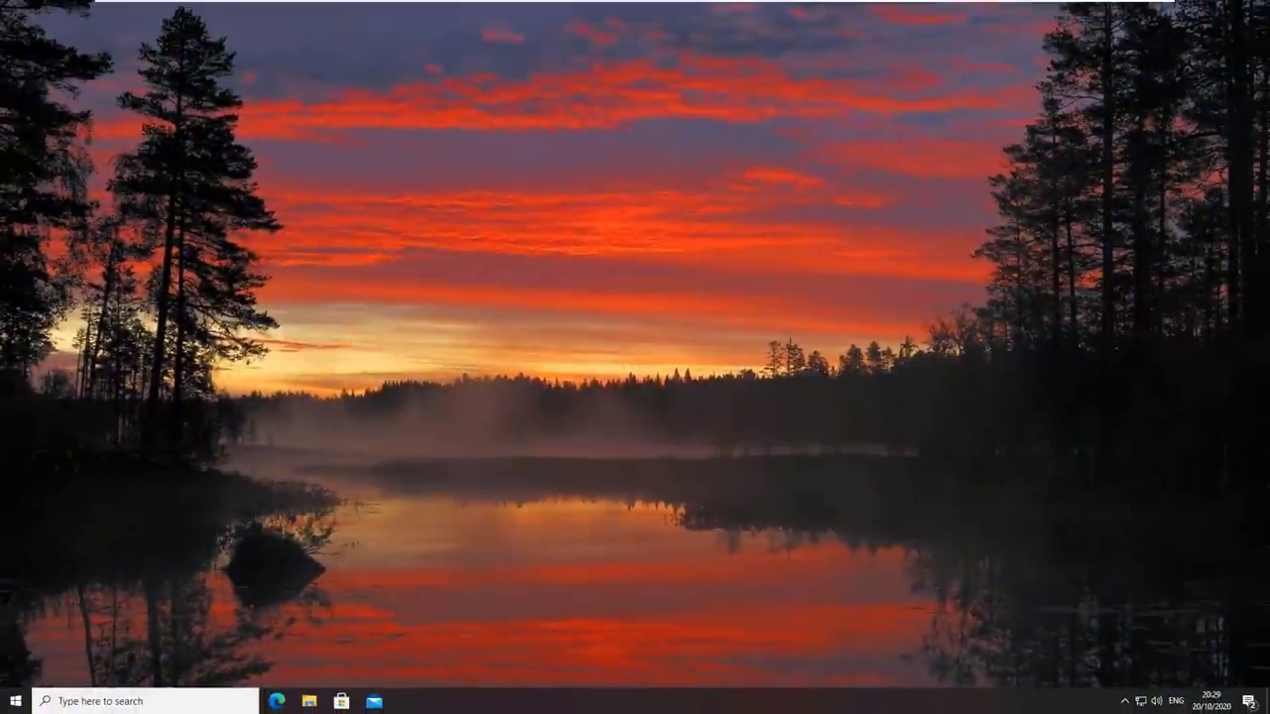
pyautogui.rightClick(636, 700)
pyautogui.click(674, 636)
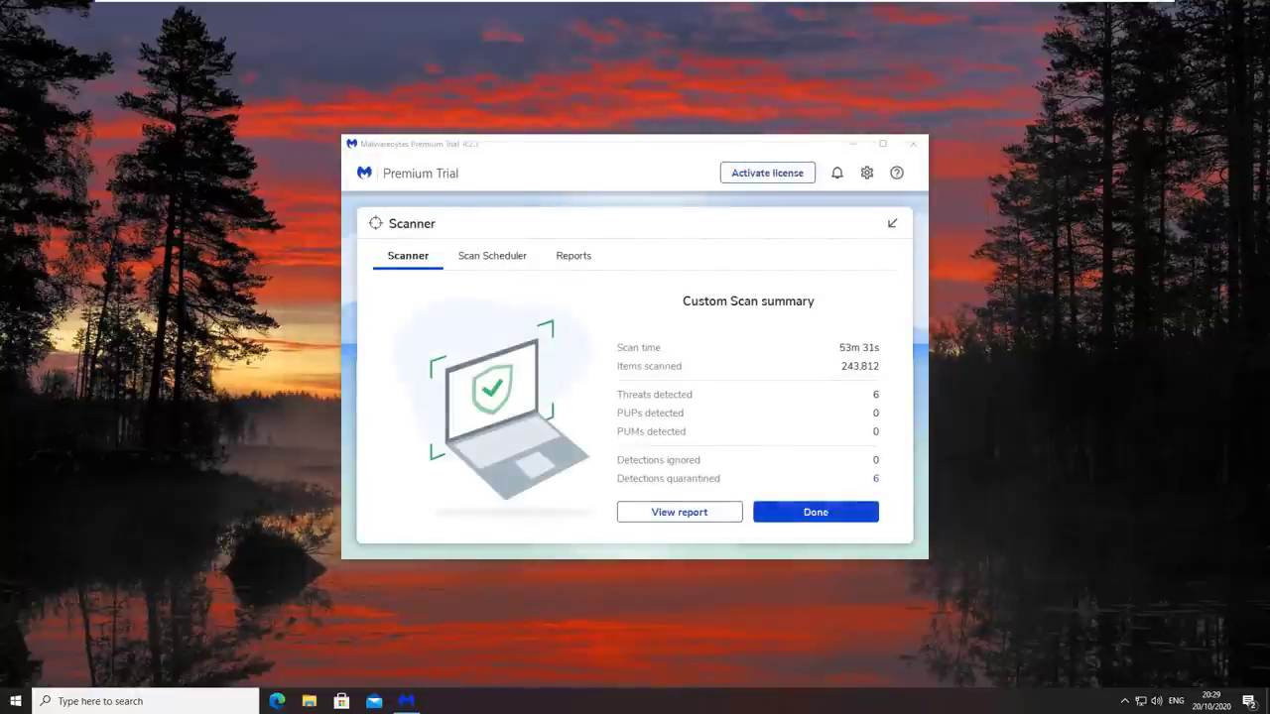
# - Dismiss the scan summary, close Malwarebytes, and launch Task Manager from the taskbar menu
pyautogui.click(815, 512)
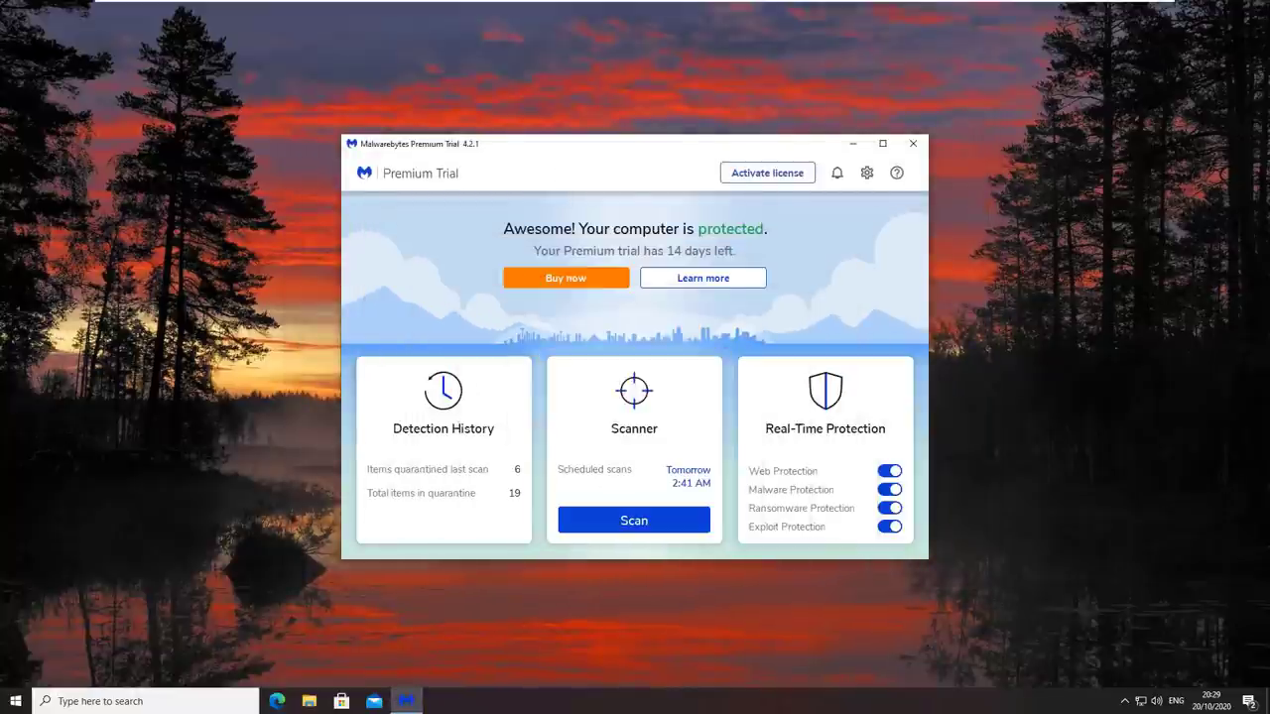
pyautogui.click(912, 142)
pyautogui.rightClick(625, 700)
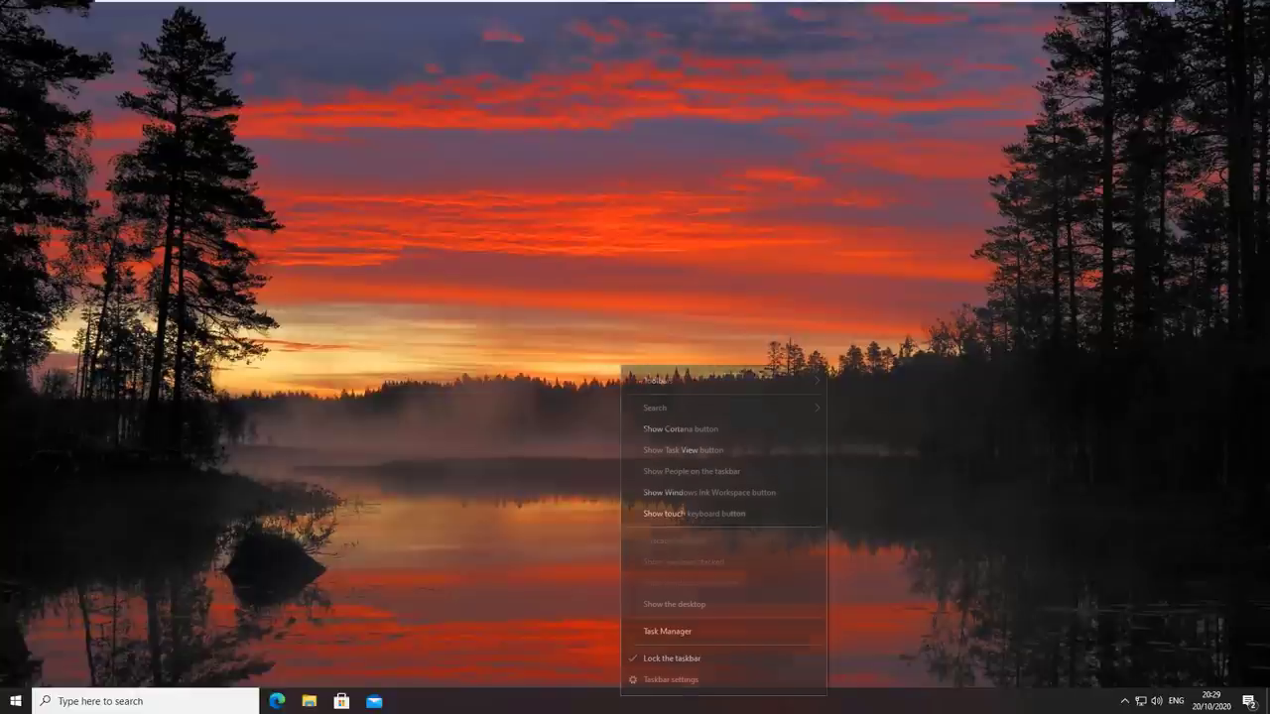
pyautogui.click(654, 629)
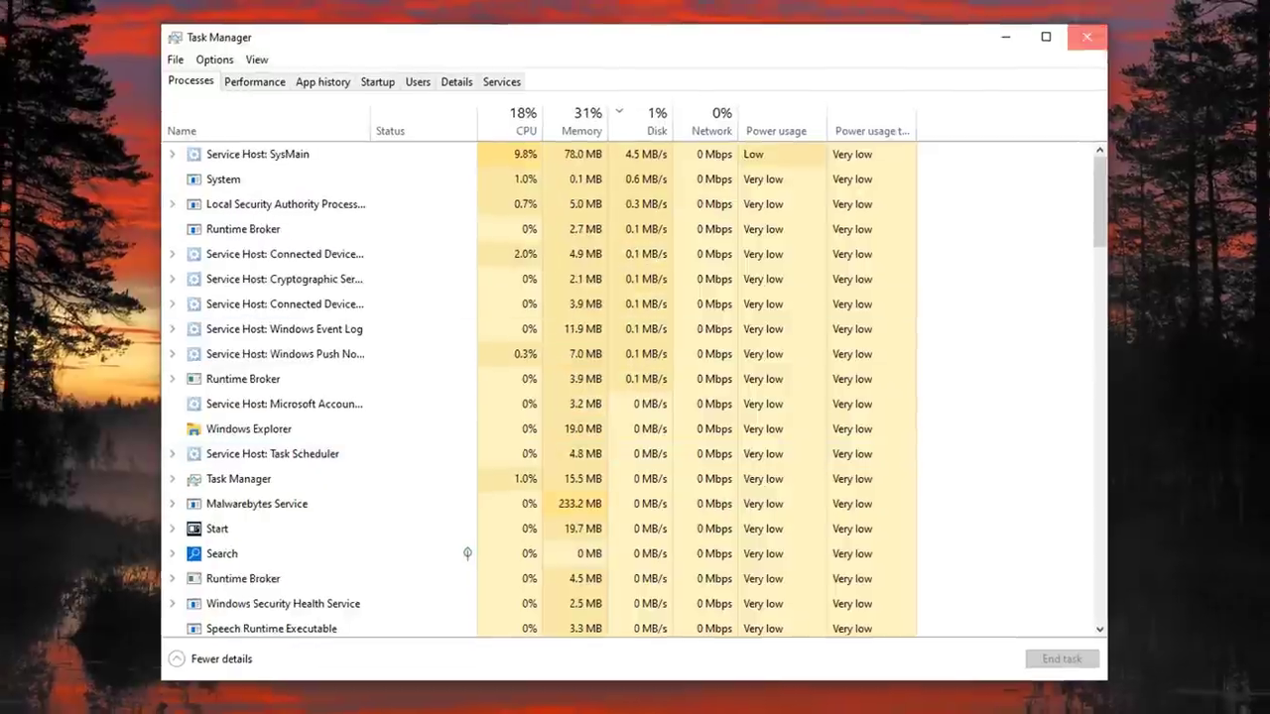
# - Close Task Manager after confirming disk usage has dropped to 1%
pyautogui.click(1090, 34)
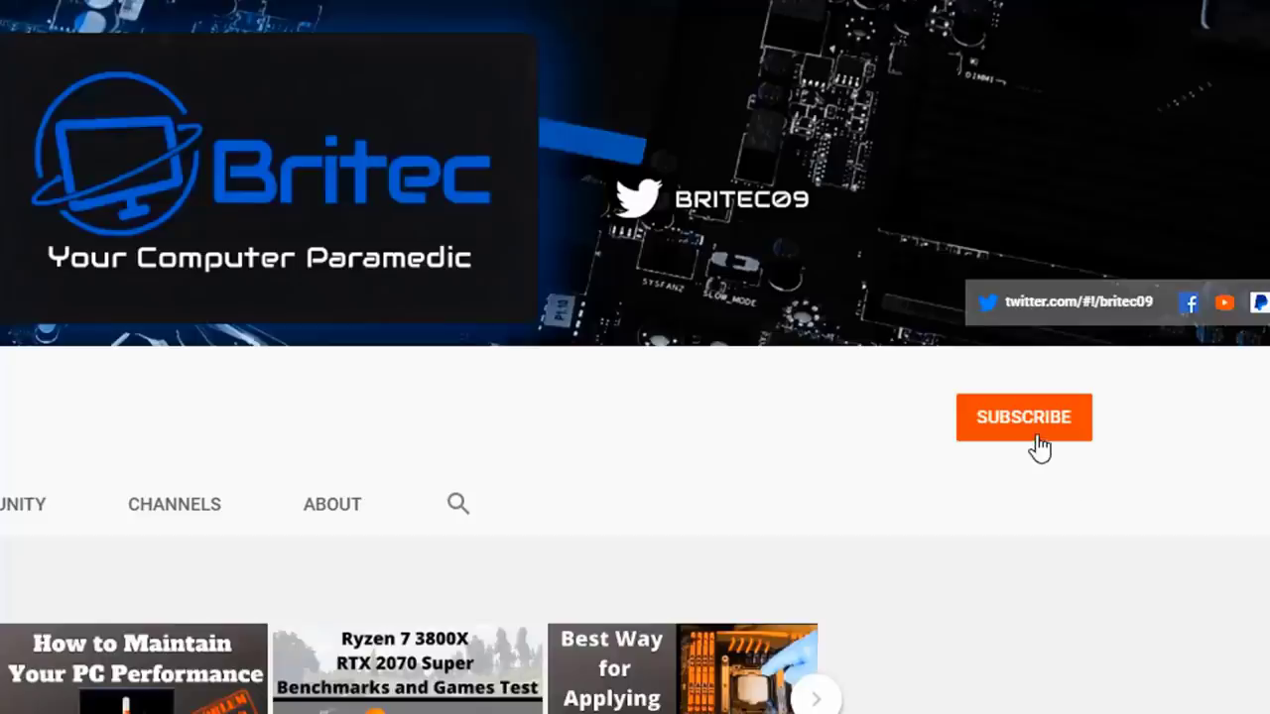
# - Subscribe to the Britec channel and set its notifications to All
pyautogui.click(1038, 449)
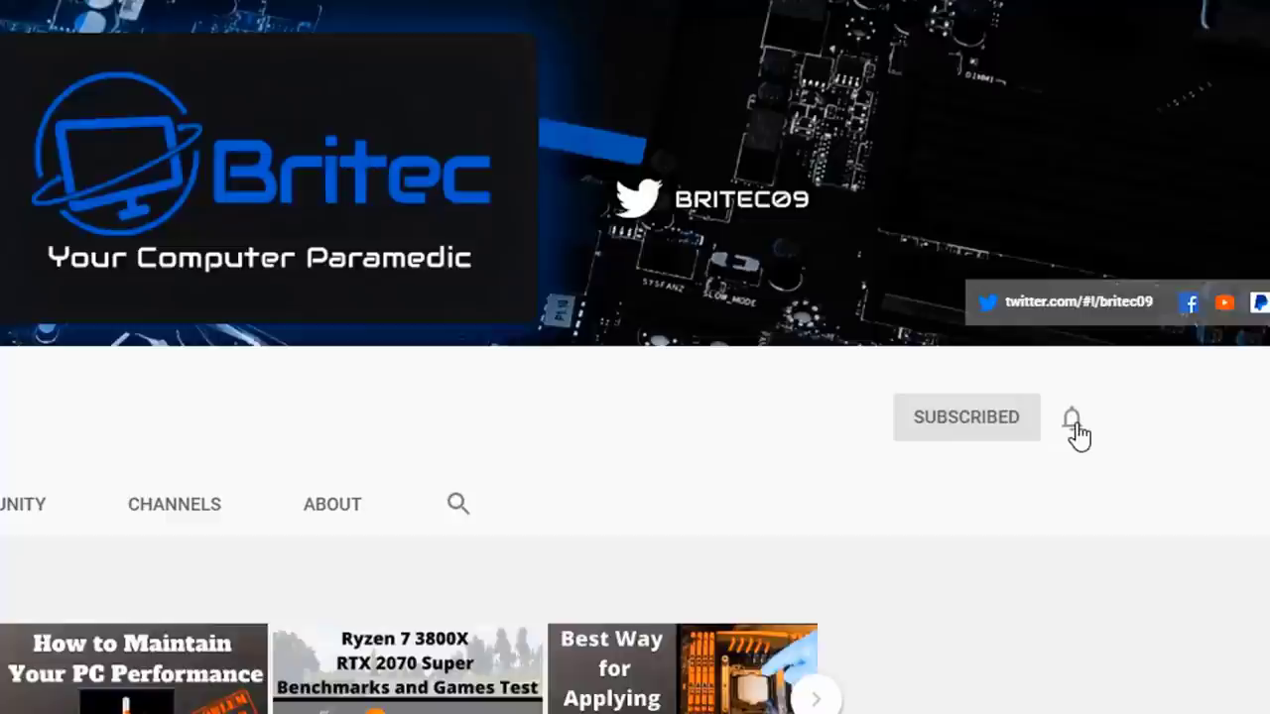
pyautogui.click(1075, 422)
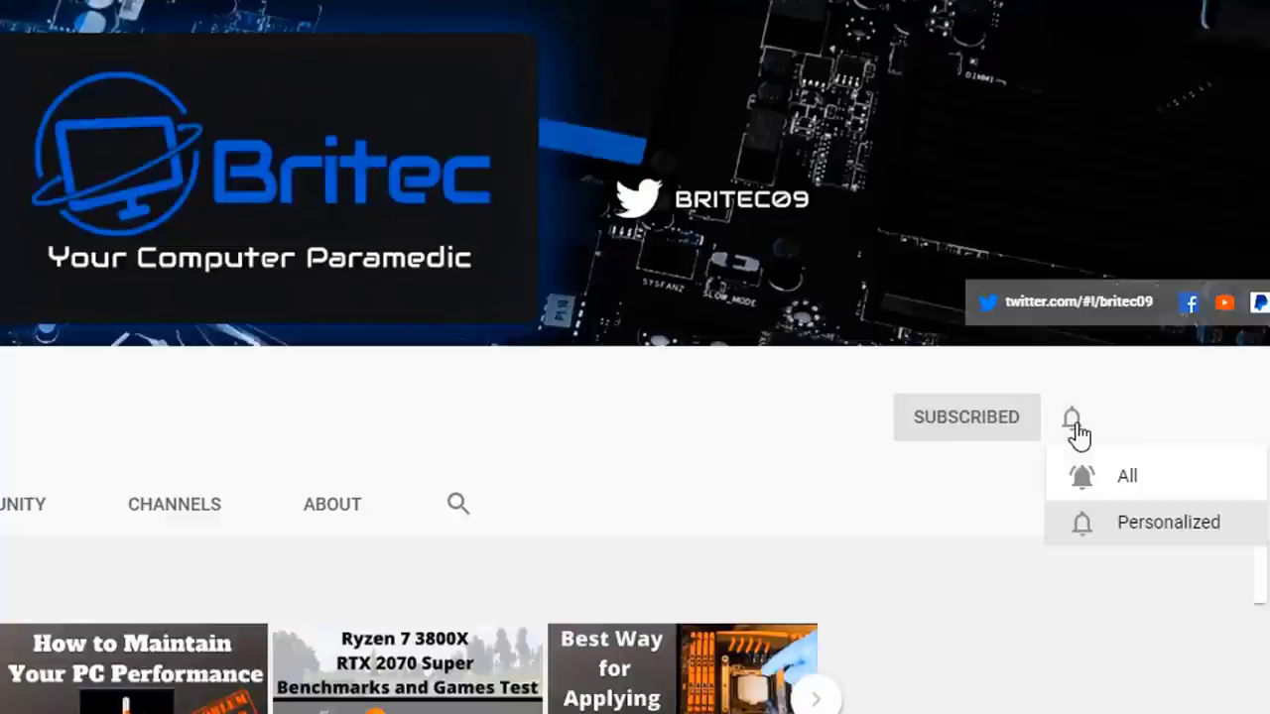
pyautogui.click(1105, 481)
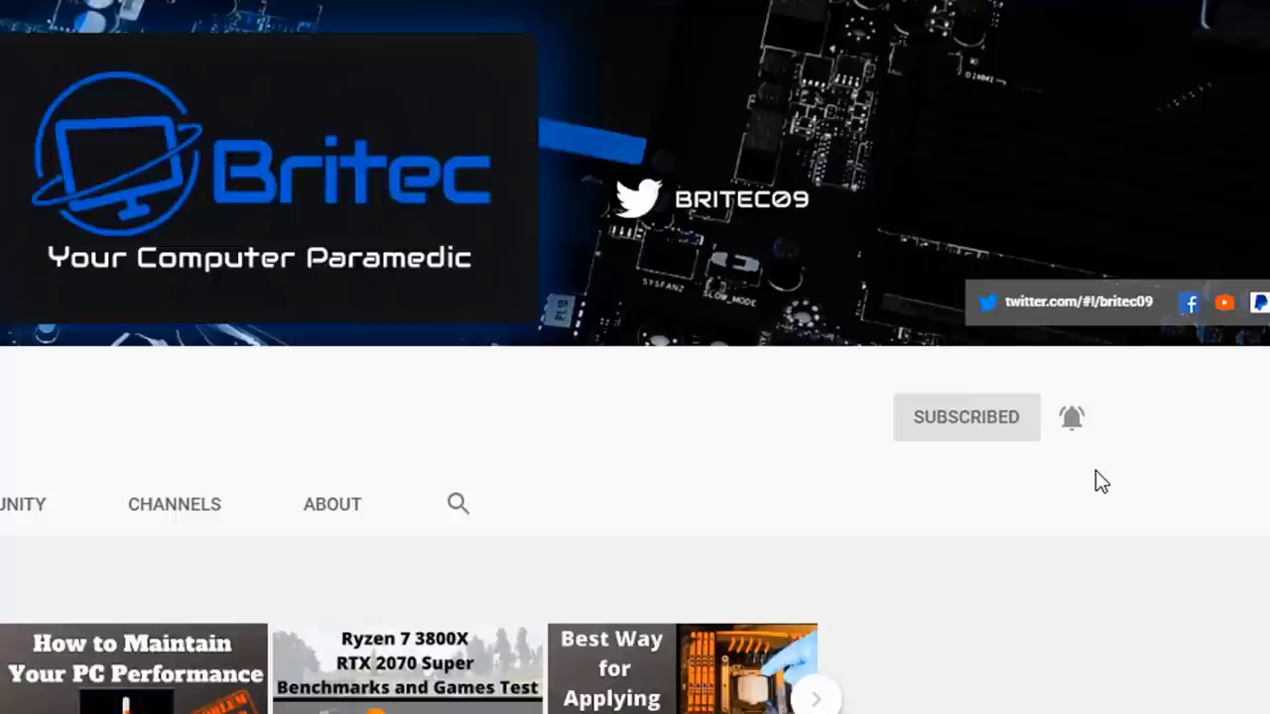